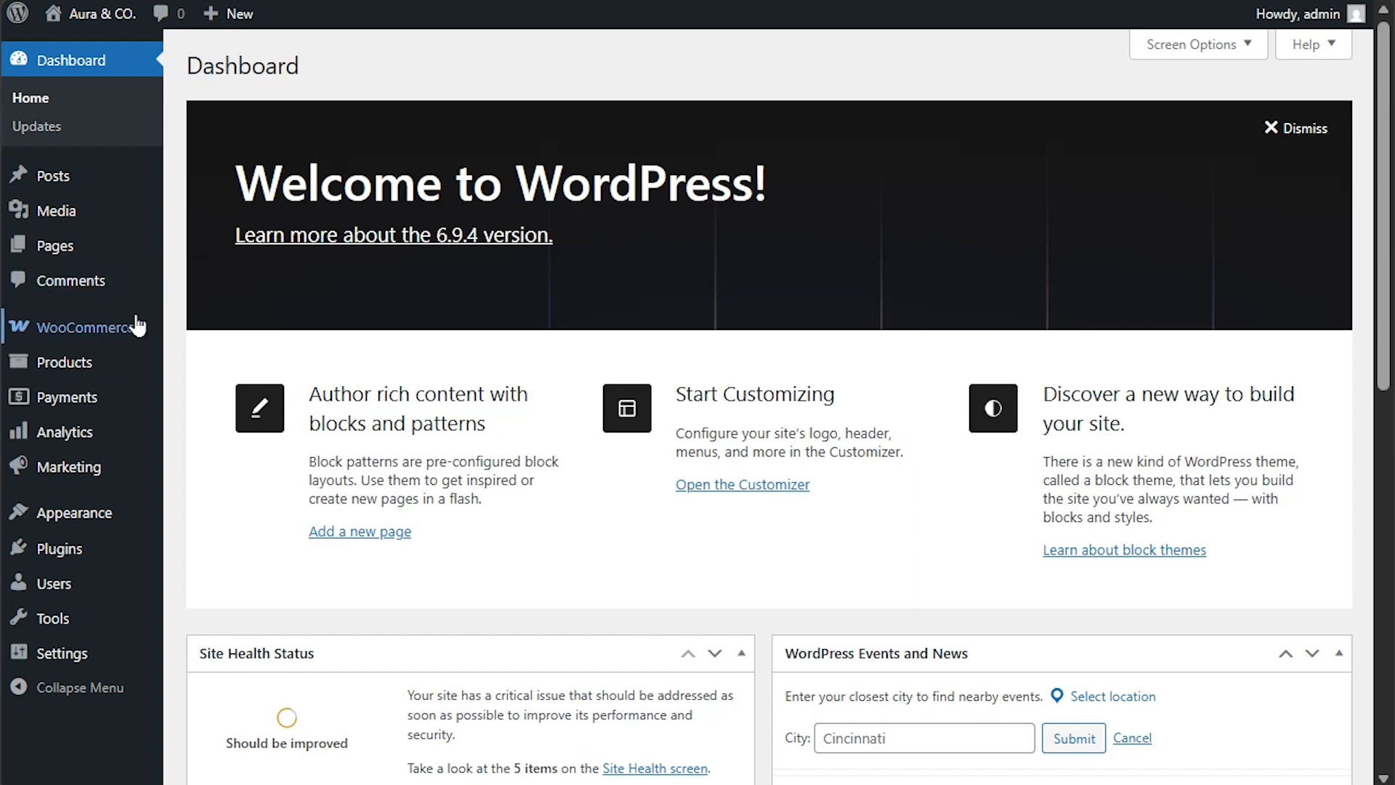
Go to WooCommerce > WowInvoice to see the invoice, packing slip and other document types.
mouse_move(116, 324)
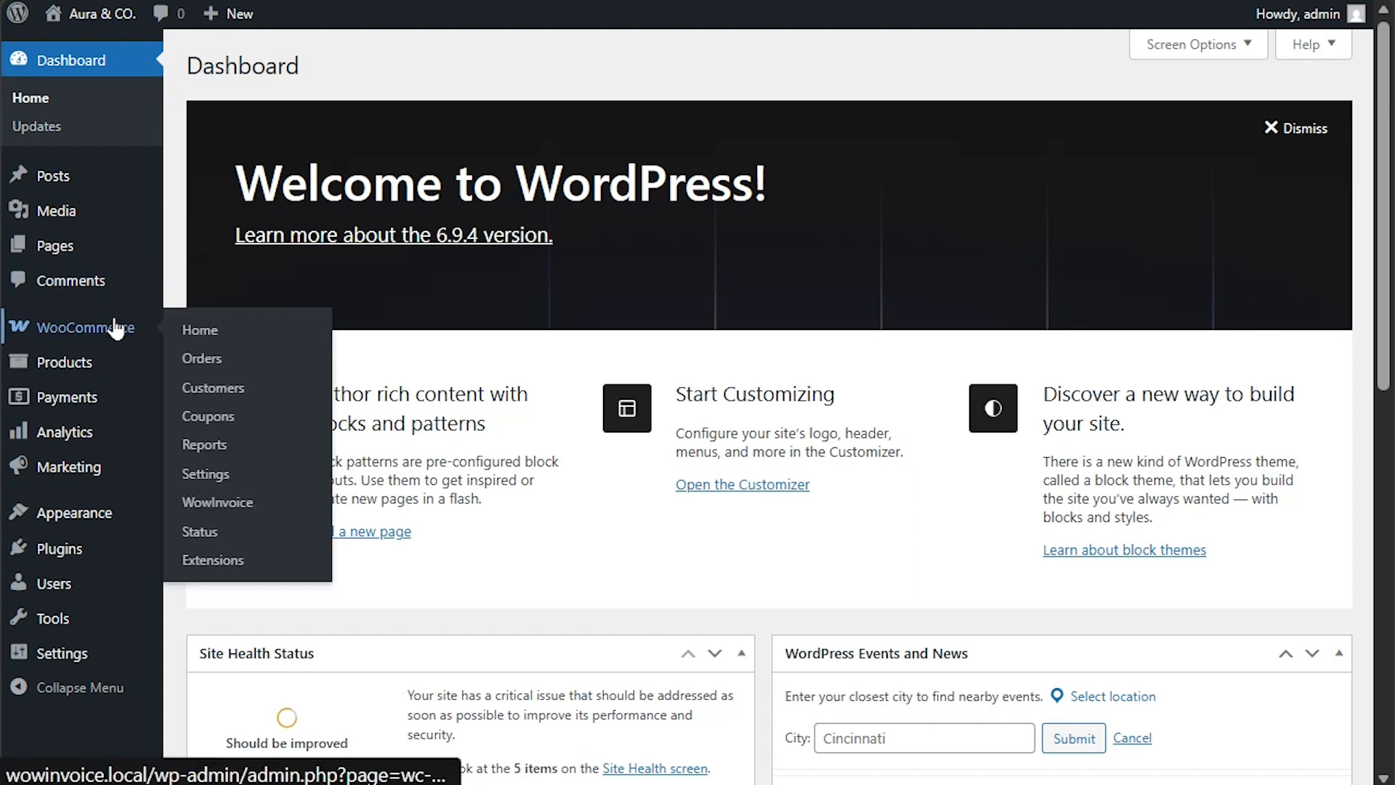
click(239, 500)
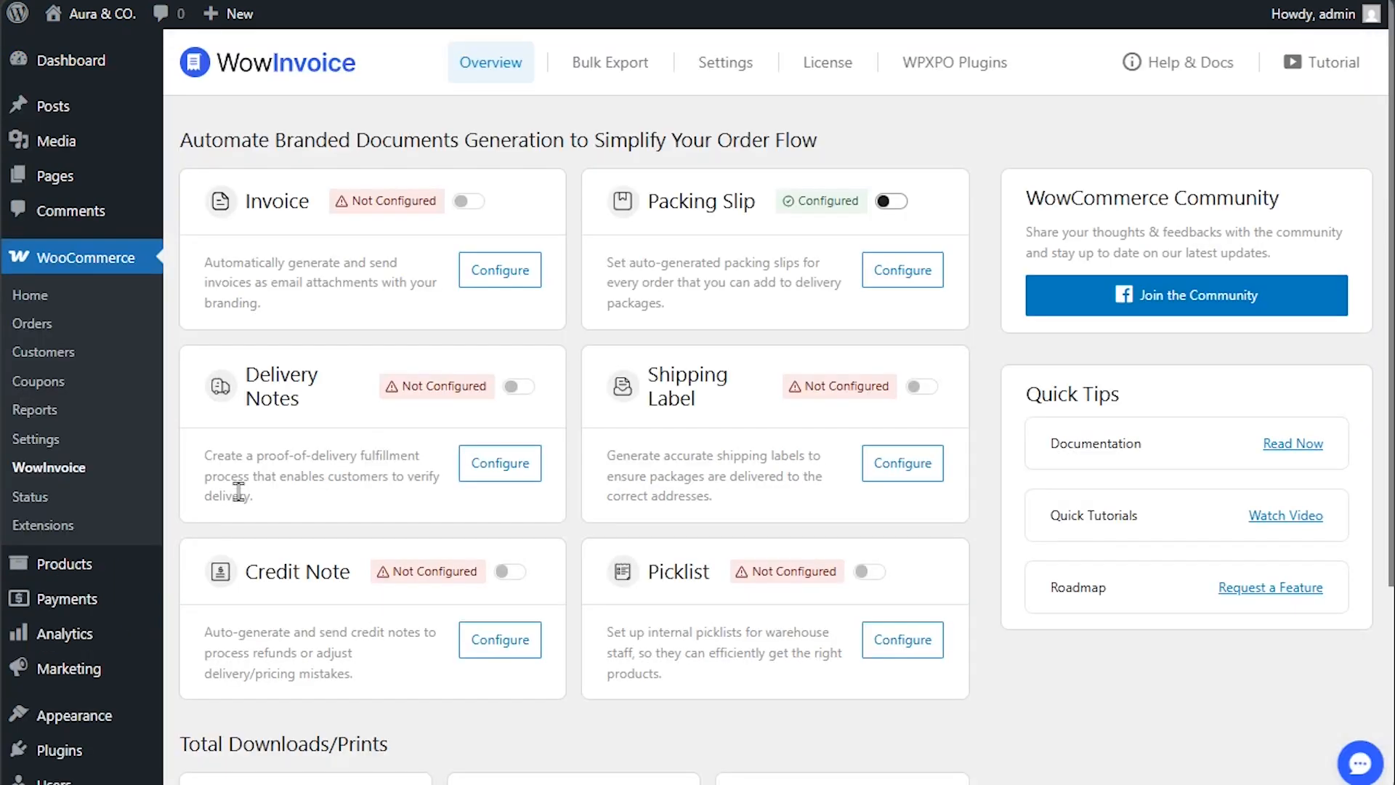
Configure the Packing Slip document, previewing it with the Demo Order.
click(927, 290)
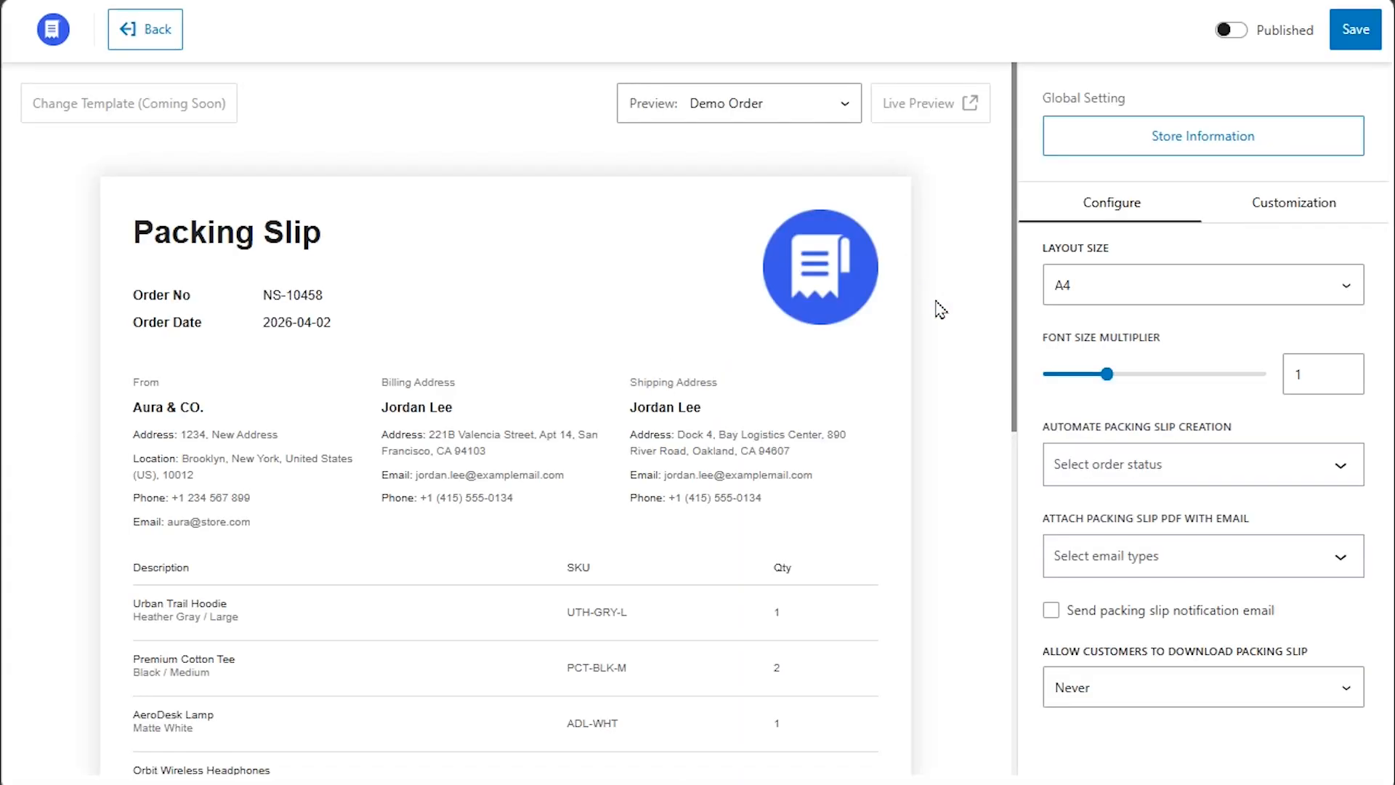
mouse_move(1015, 203)
mouse_down()
mouse_move(1003, 555)
mouse_move(1009, 188)
mouse_up()
click(809, 111)
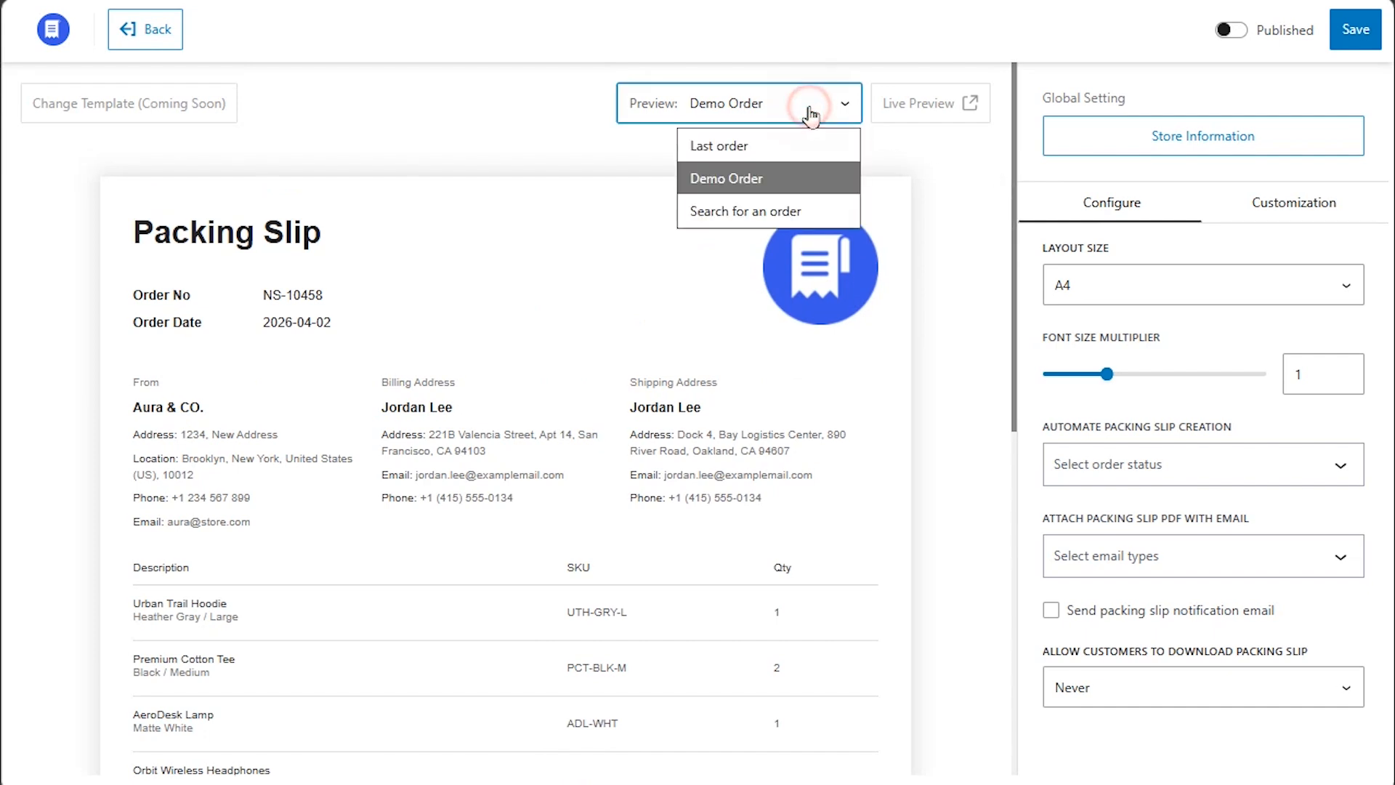
click(772, 180)
click(1125, 201)
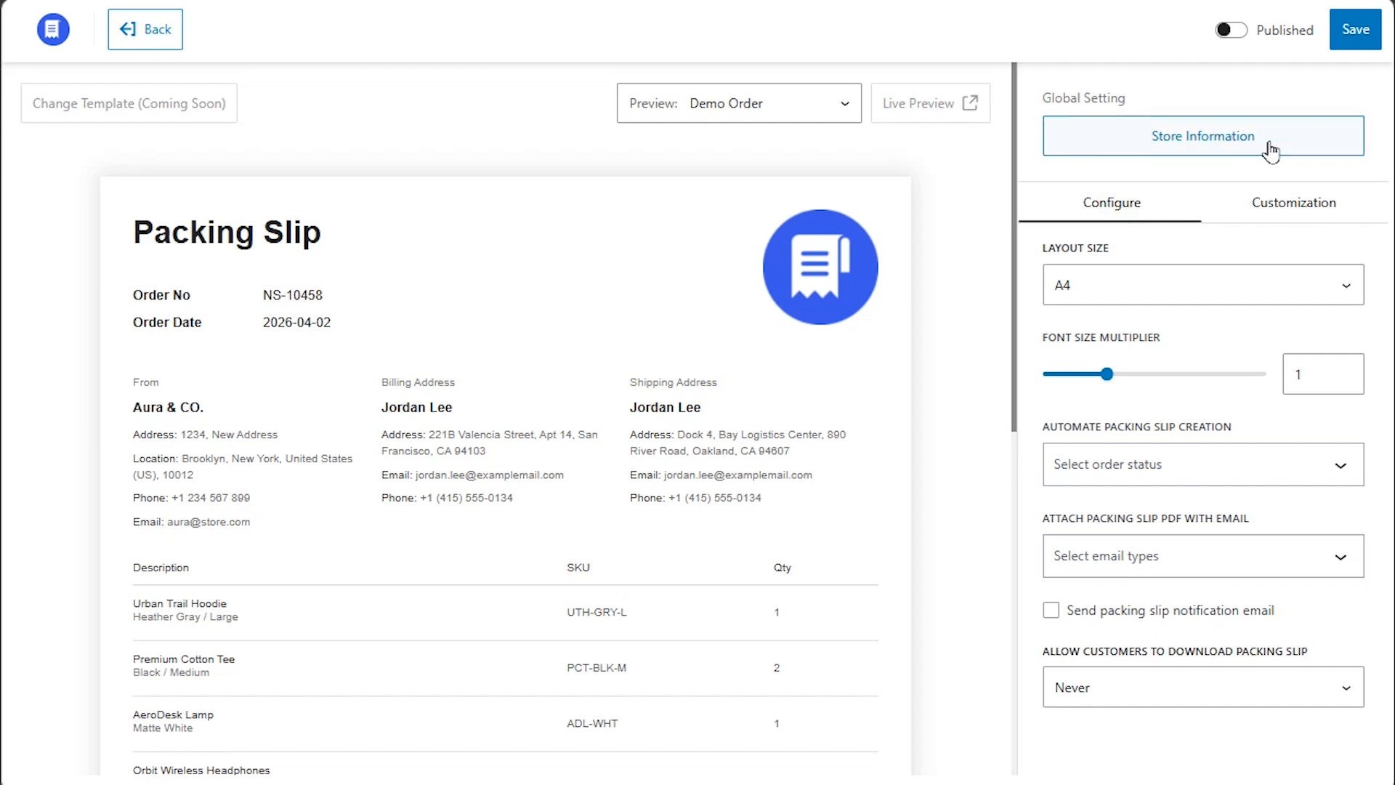
Open the Store Information settings and look through its fields.
click(1241, 154)
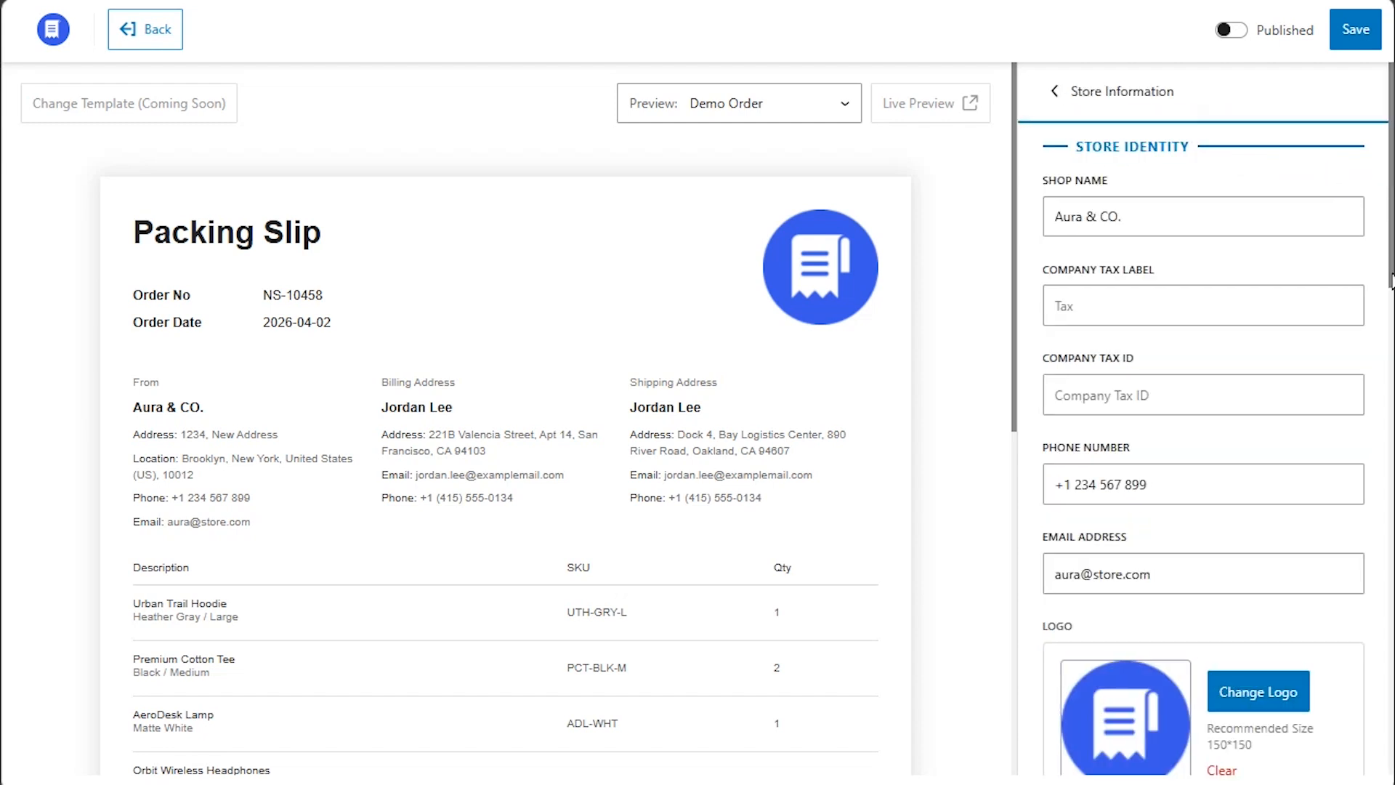
scroll(1374, 295, down, 10)
scroll(1374, 295, down, 5)
scroll(1373, 295, up, 12)
scroll(1373, 295, up, 5)
scroll(1216, 554, down, 3)
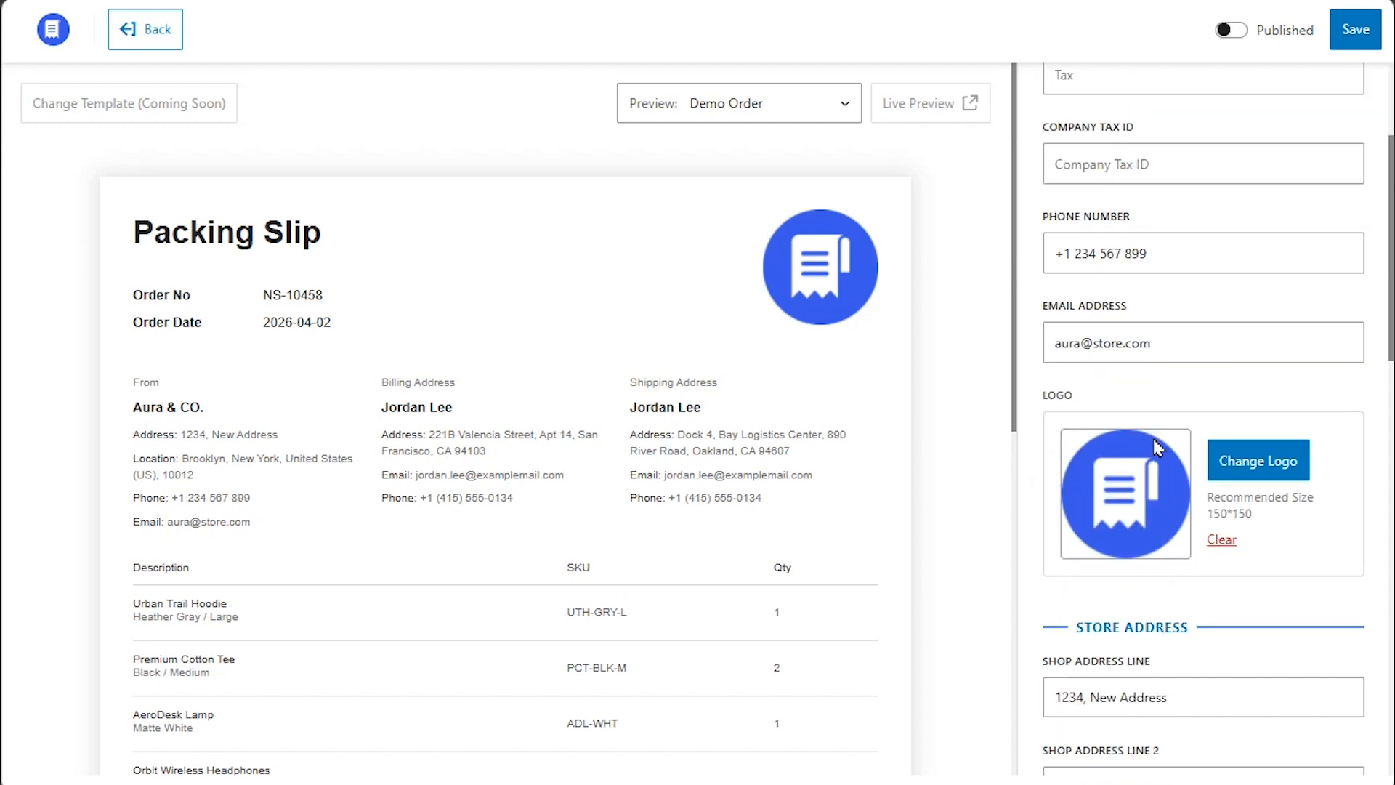
scroll(1153, 438, down, 6)
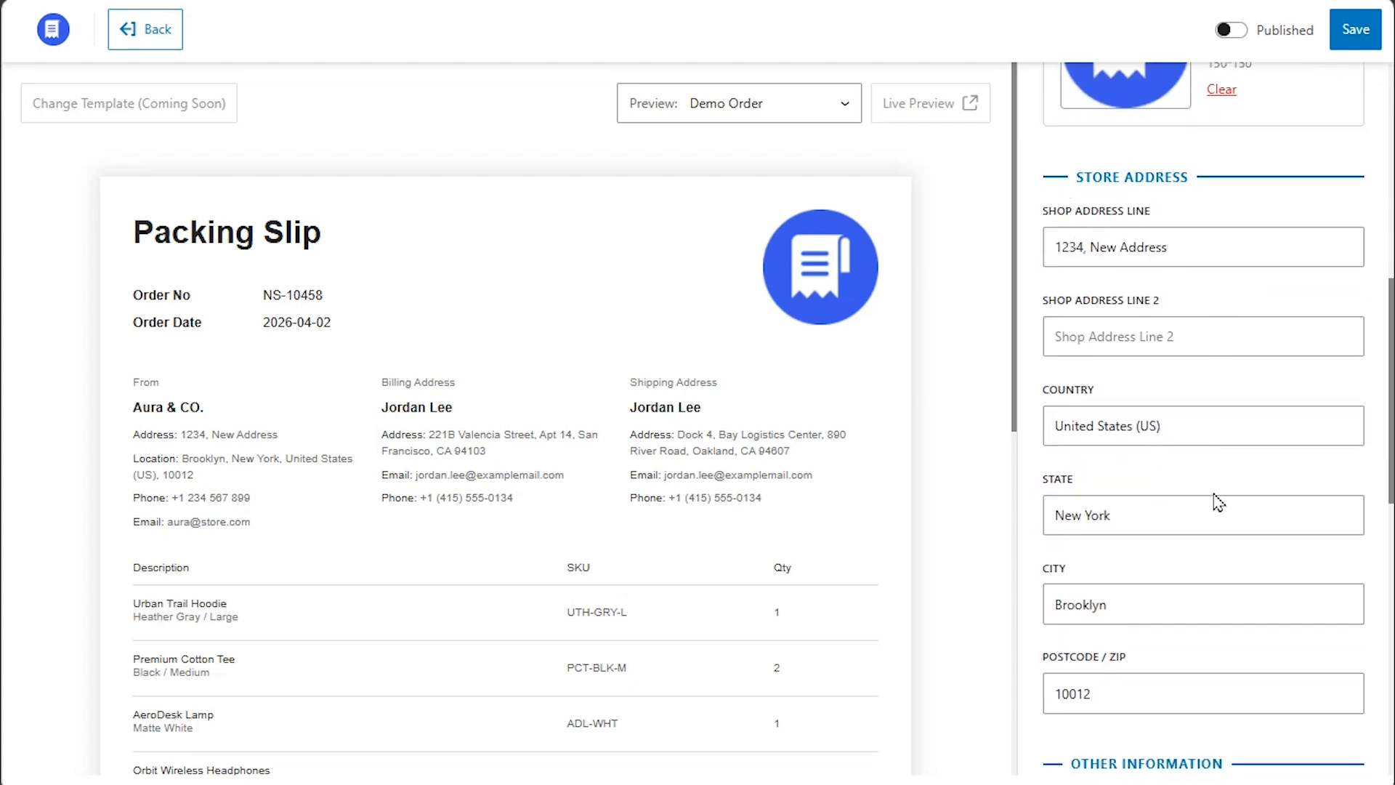
scroll(1178, 685, down, 9)
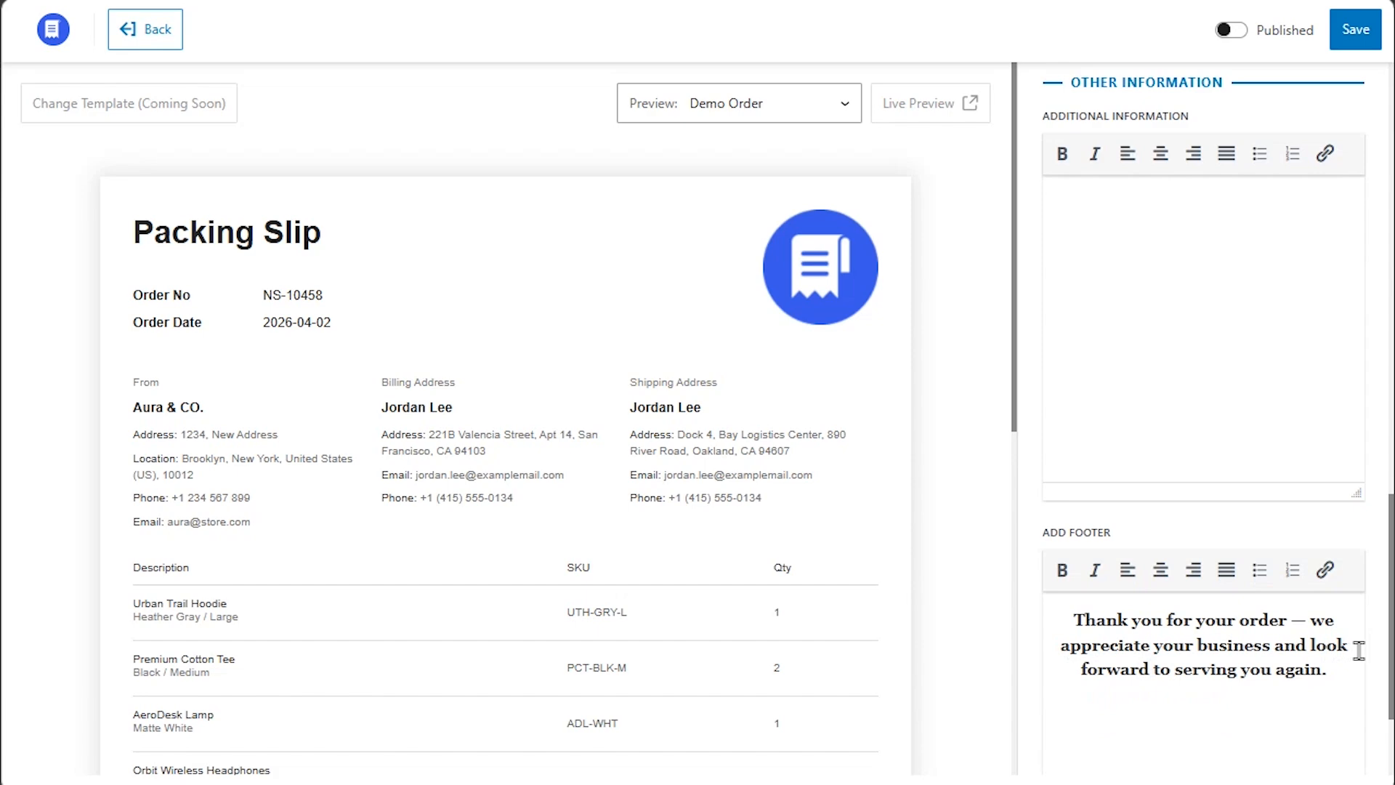
scroll(1360, 650, up, 15)
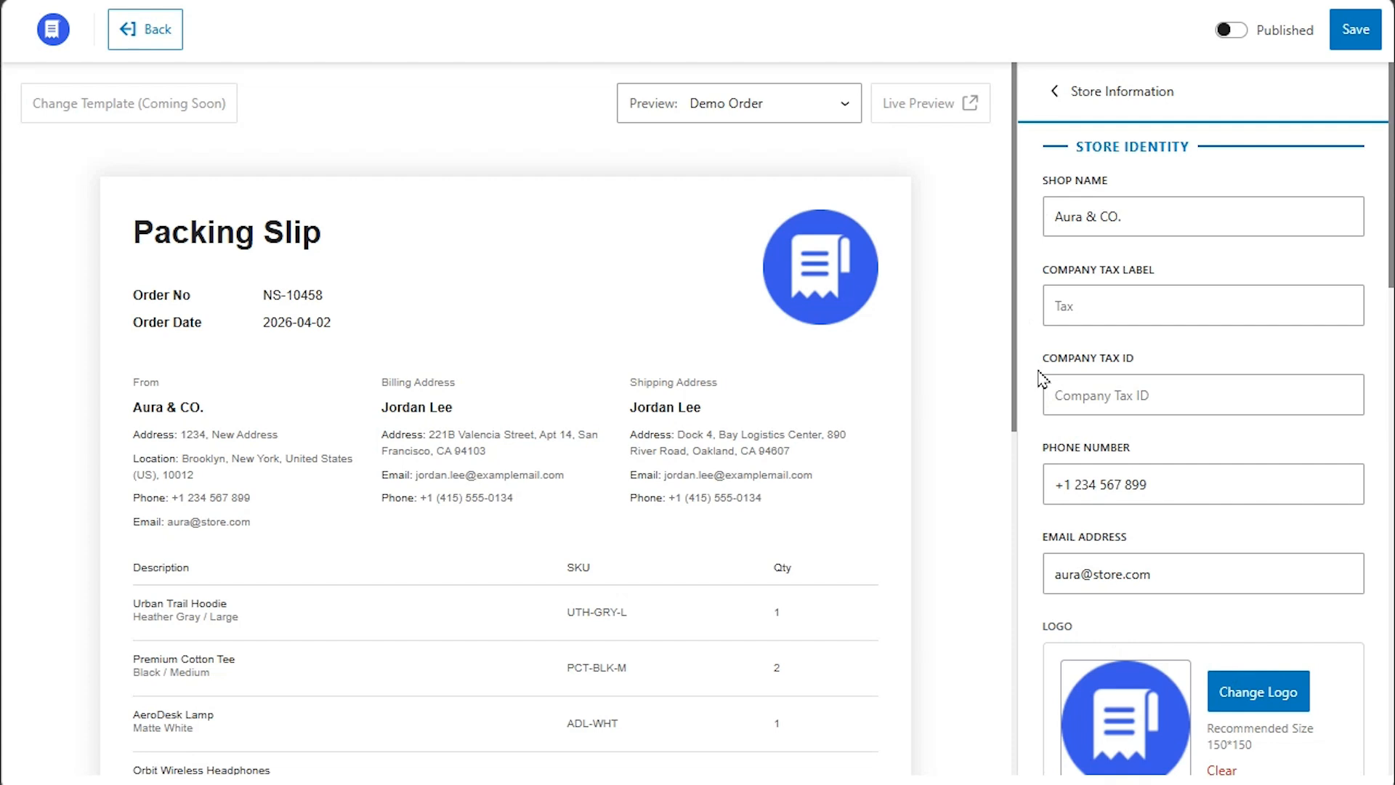
Set the company tax label to 'Tax ID' with tax ID 123456 and save it.
click(1085, 306)
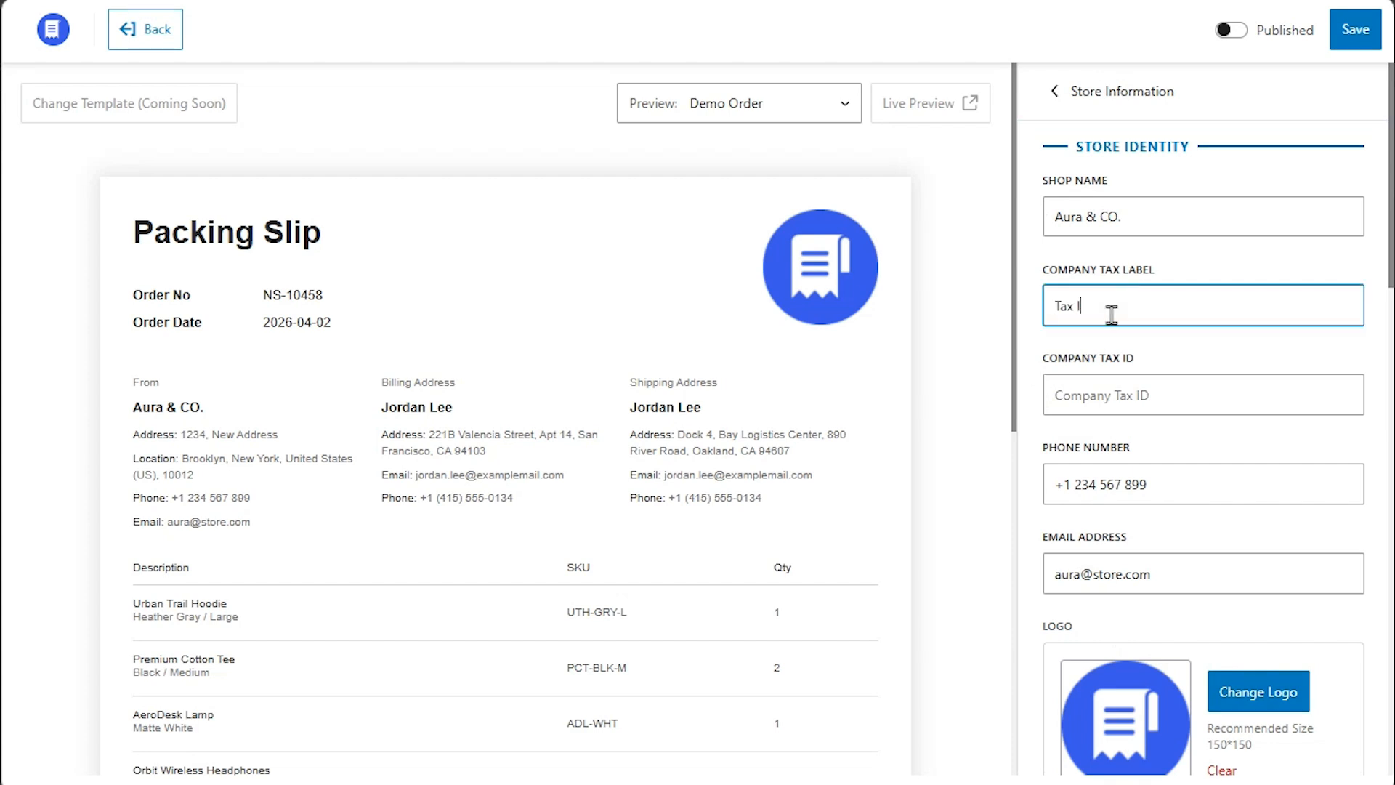
click(1100, 392)
text(123456)
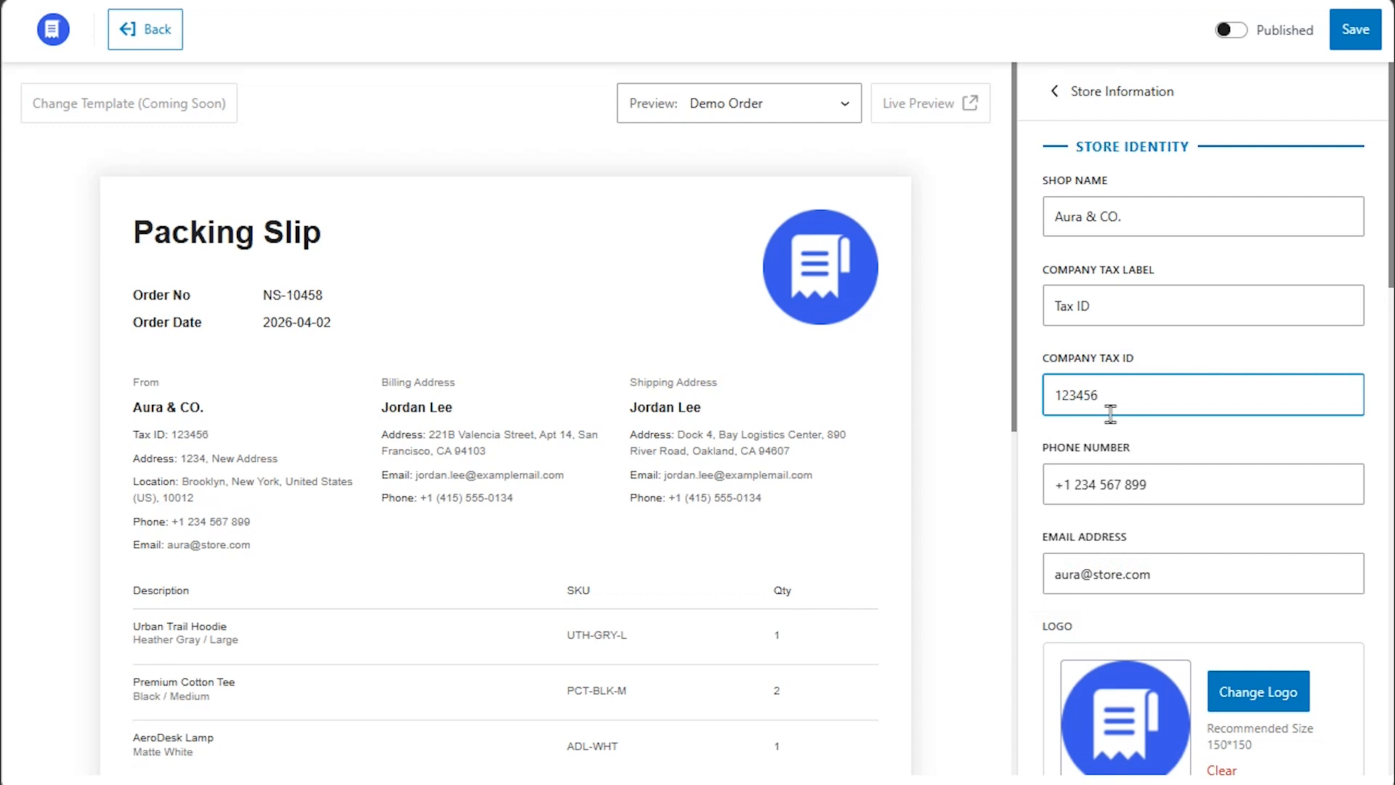
click(1348, 50)
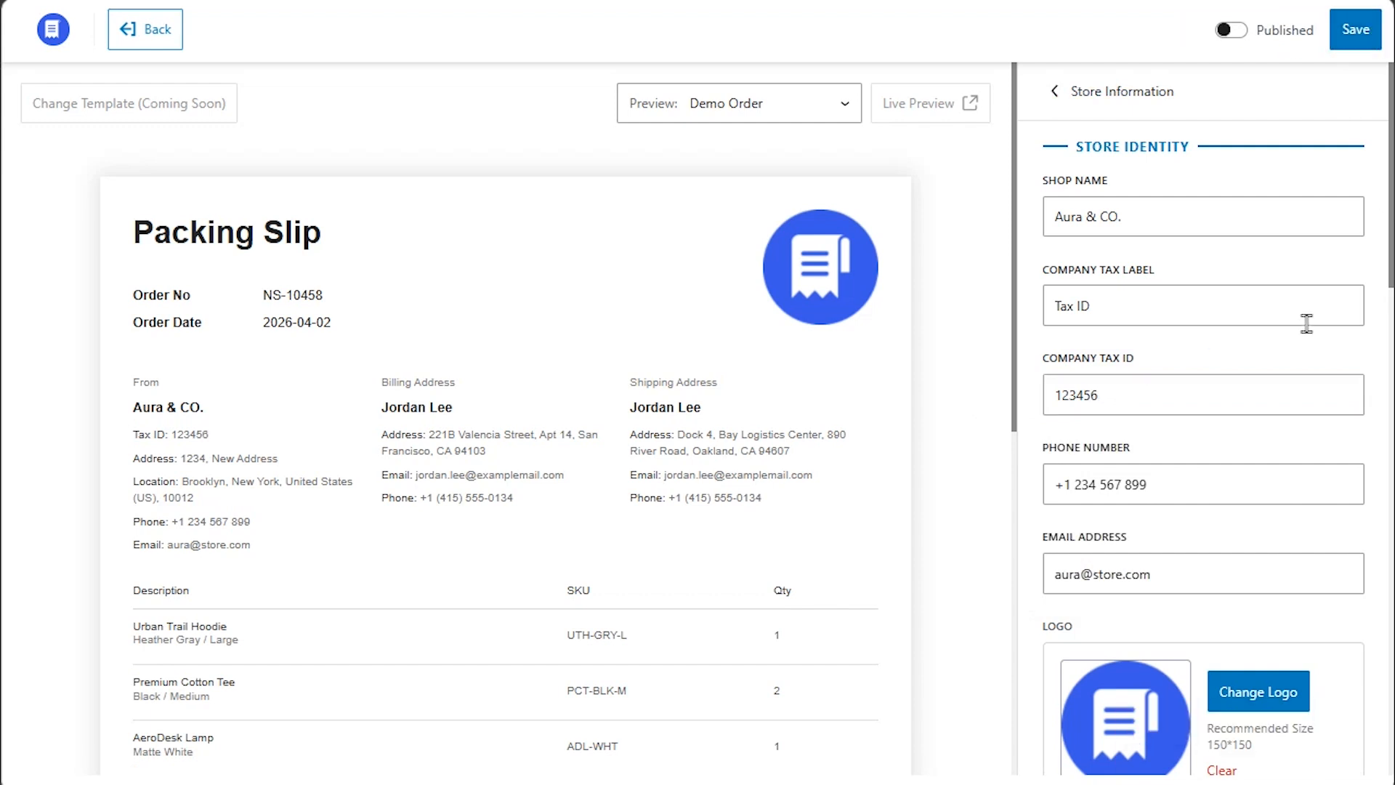
click(1061, 93)
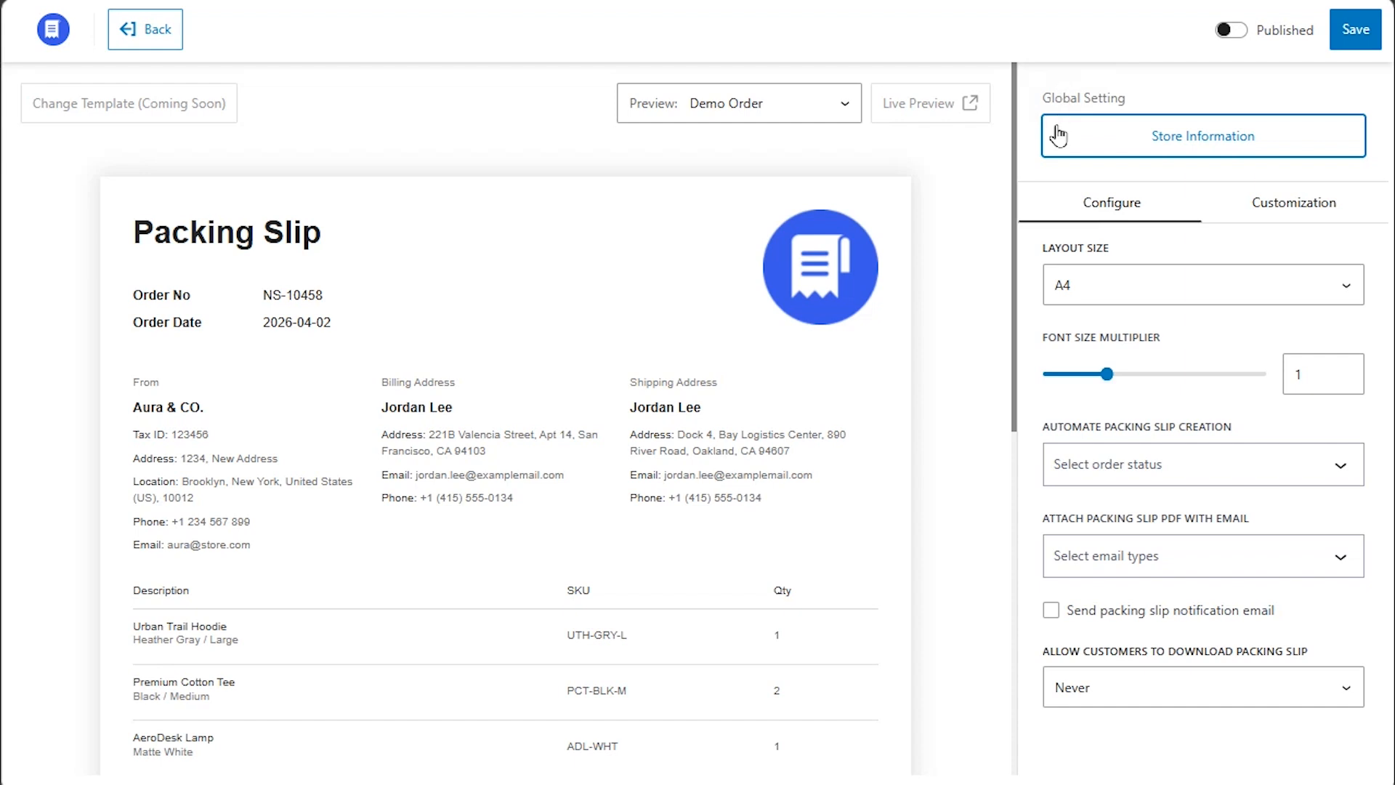
Keep the A4 layout size and raise the font size multiplier to 1.1.
click(1282, 293)
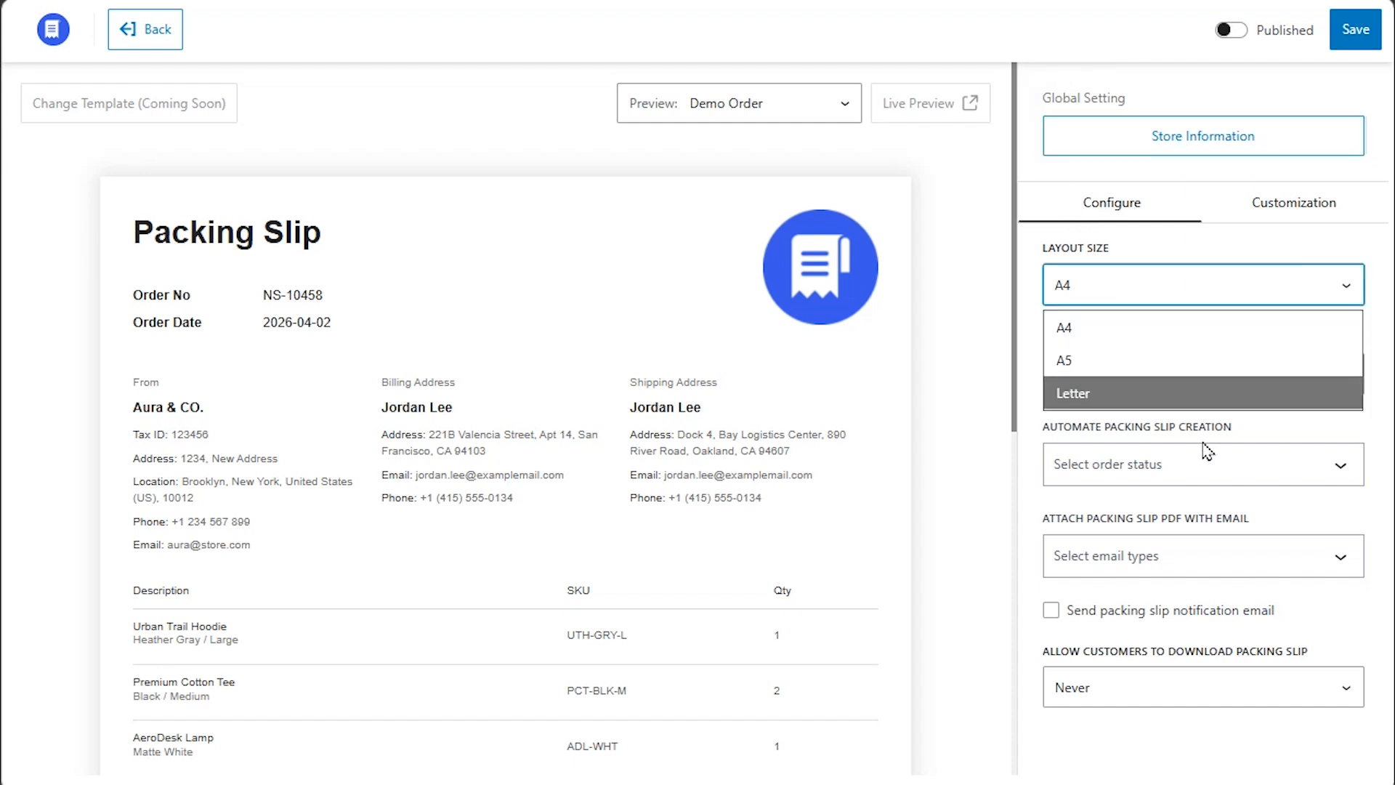
click(1195, 329)
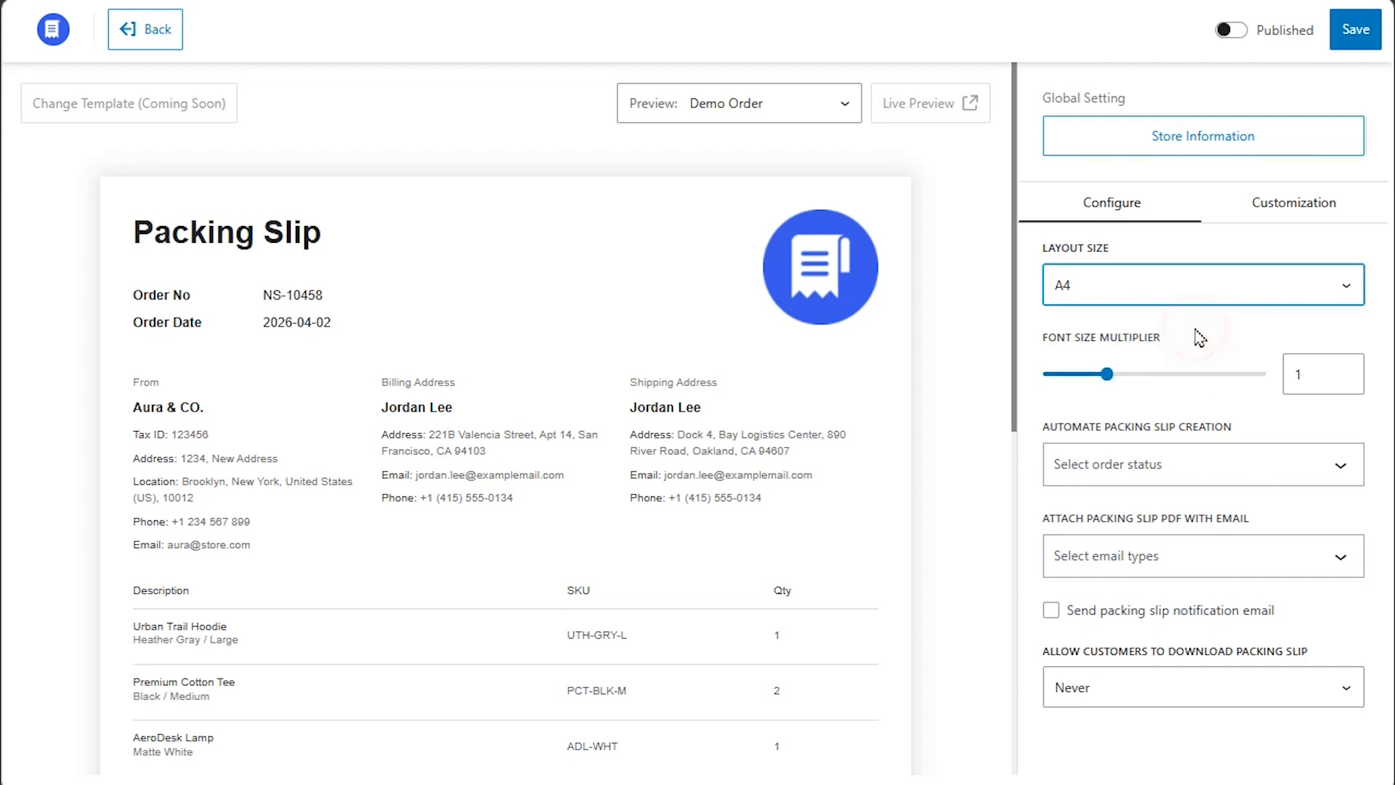
click(1195, 330)
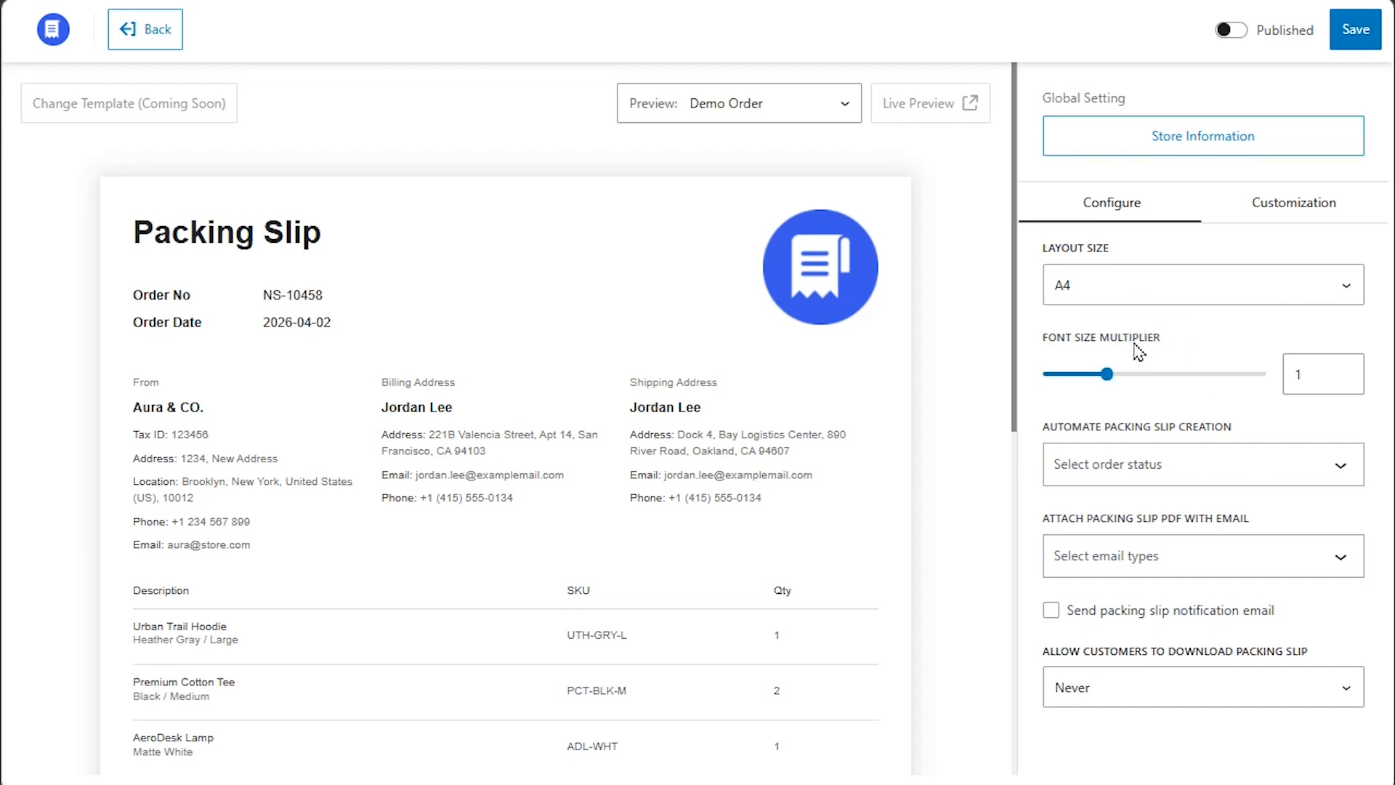
drag(1112, 383, 1143, 385)
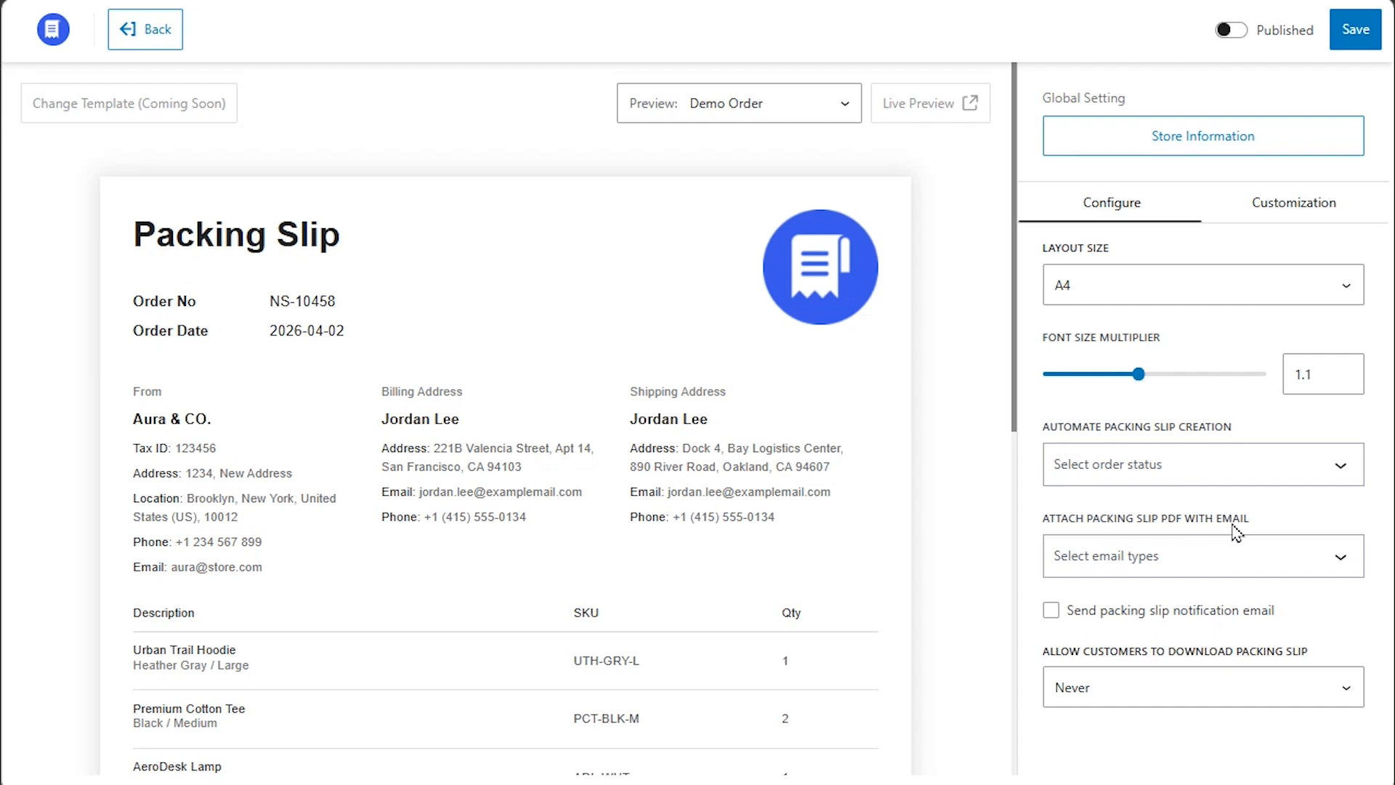
click(1339, 465)
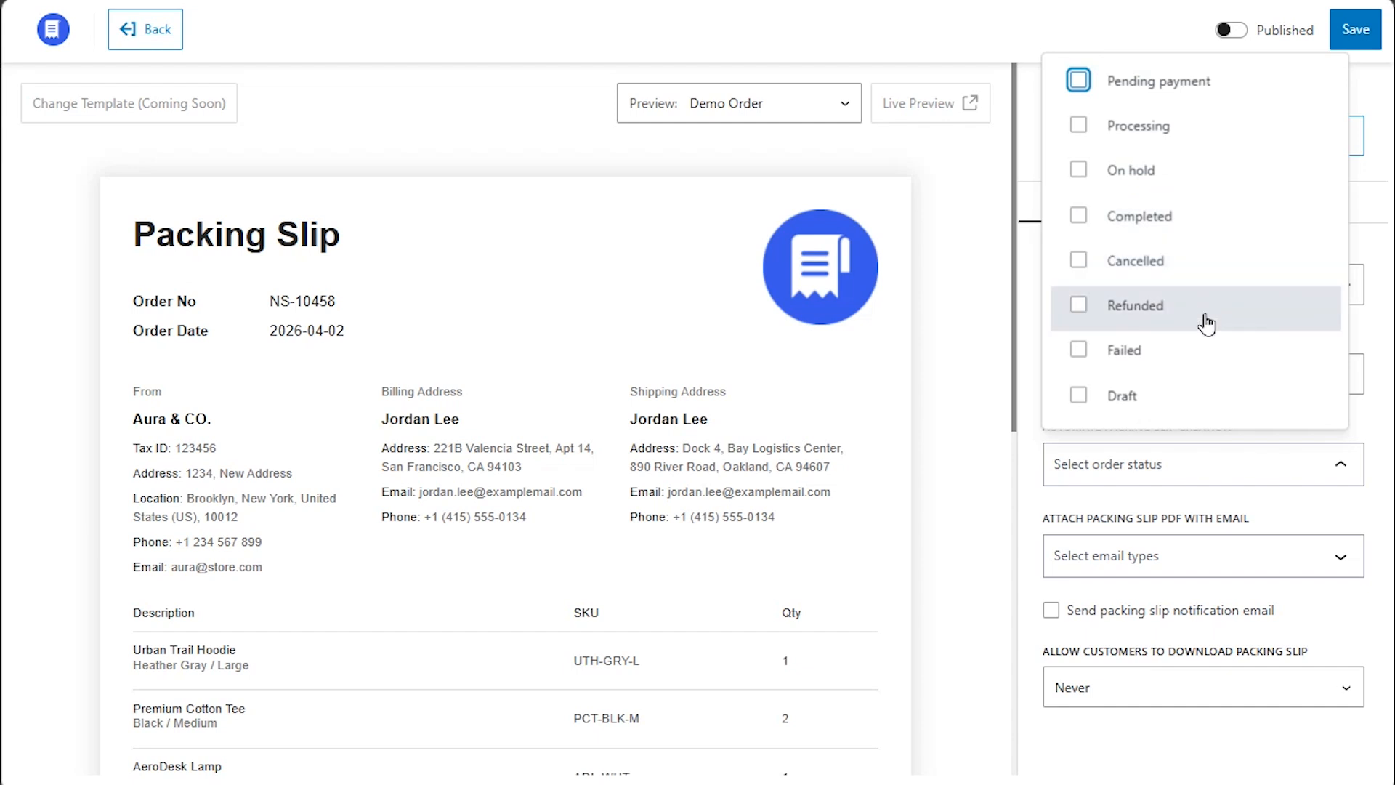
Auto-create packing slips for Processing and Completed orders, then review an order's status options.
click(1230, 130)
click(1198, 218)
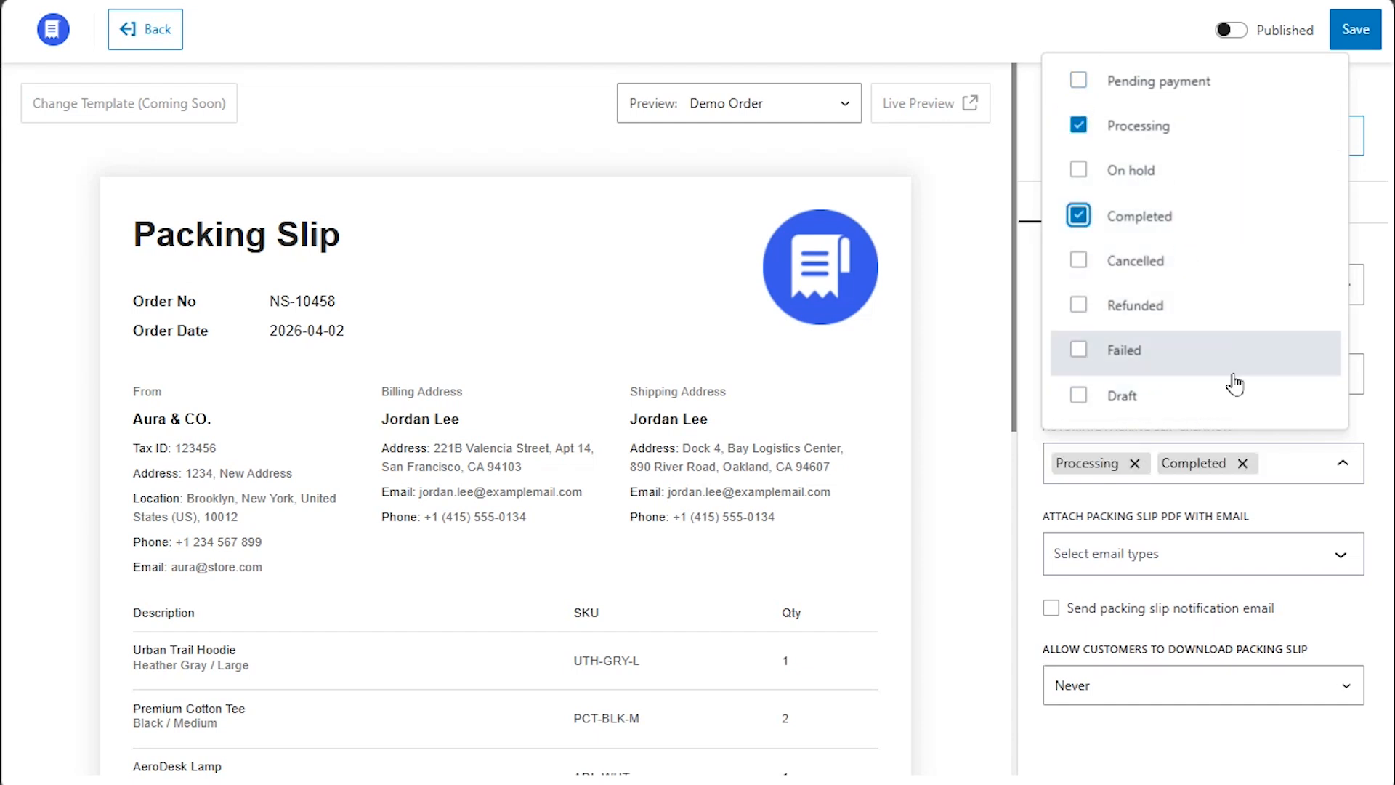
click(1343, 463)
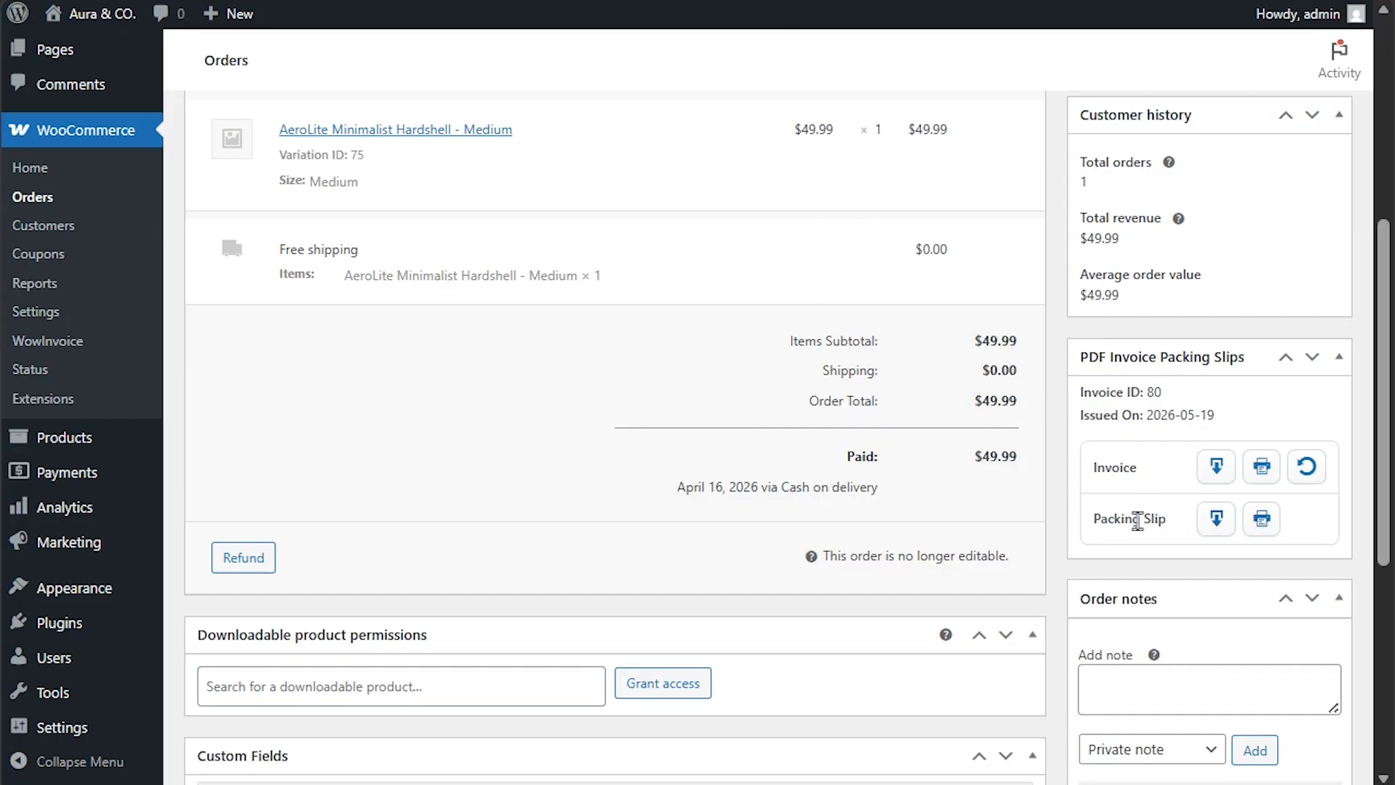
scroll(845, 481, up, 3)
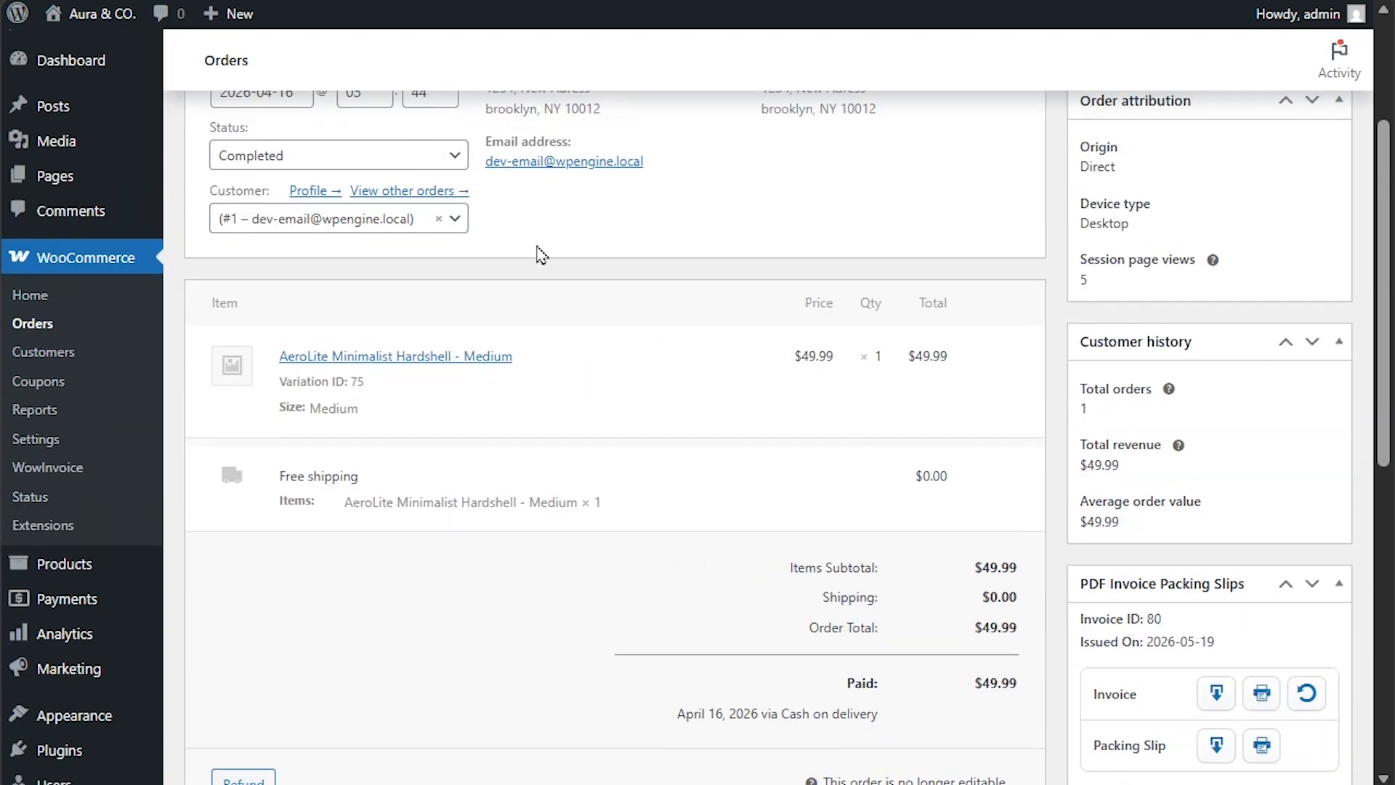
click(414, 155)
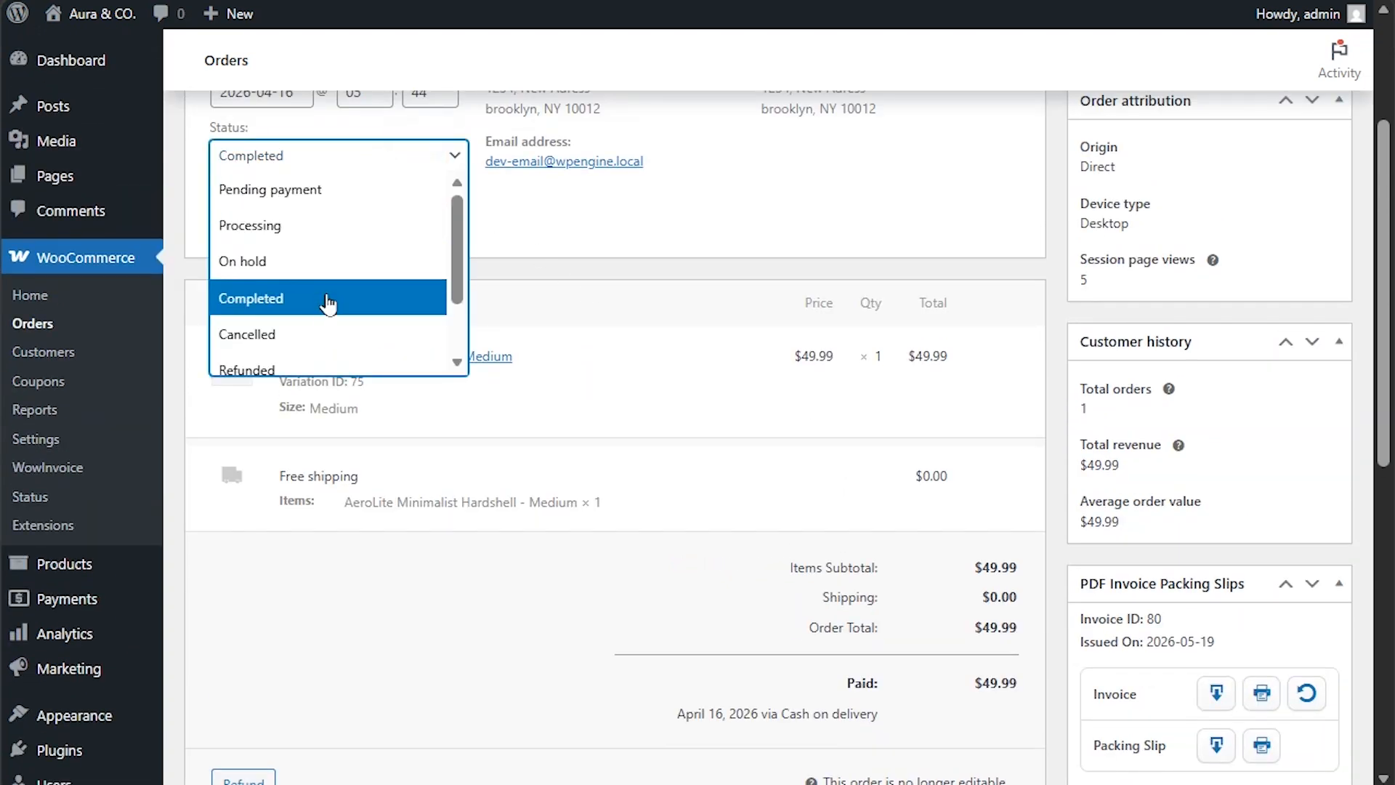
scroll(1189, 672, down, 3)
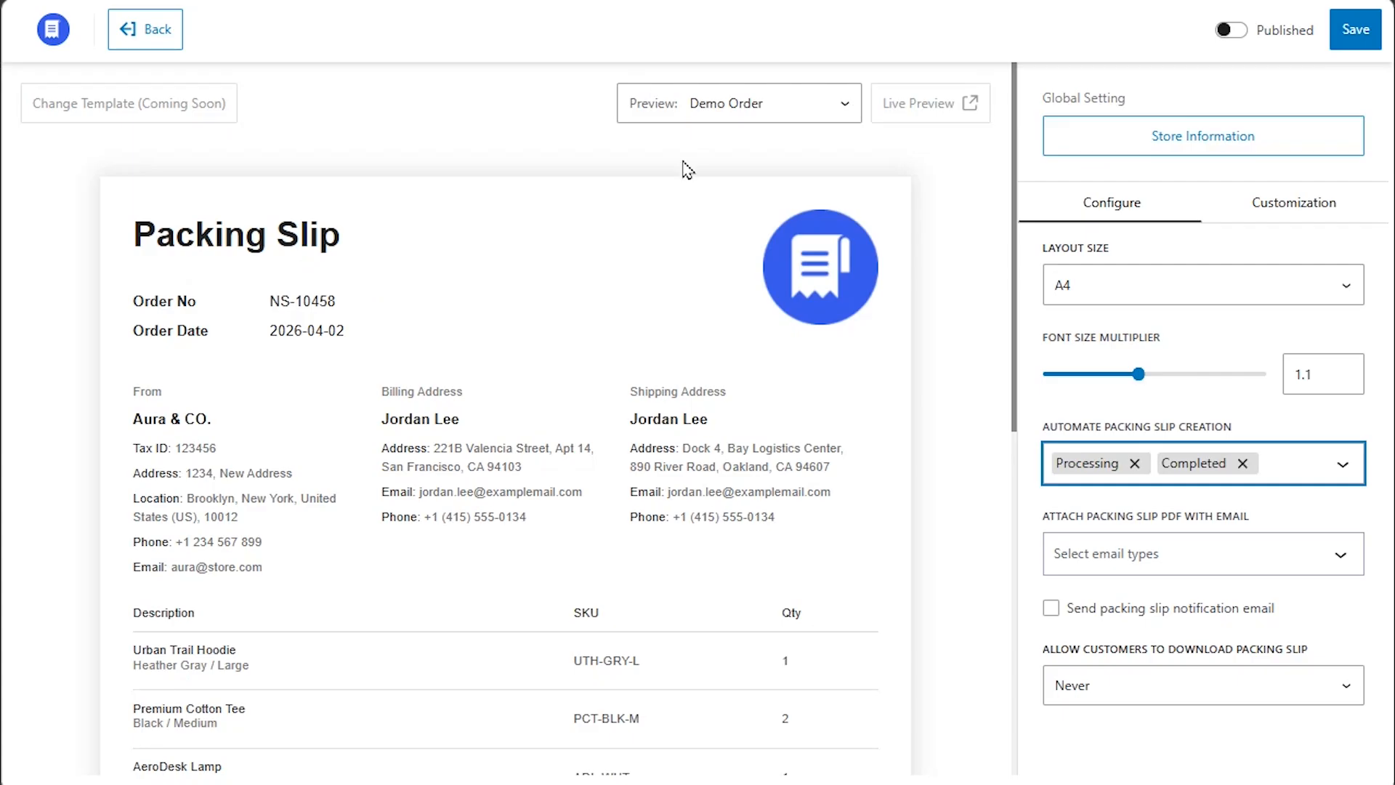
Attach the packing slip PDF to New order (Admin), Processing order and Refunded order emails.
click(1323, 556)
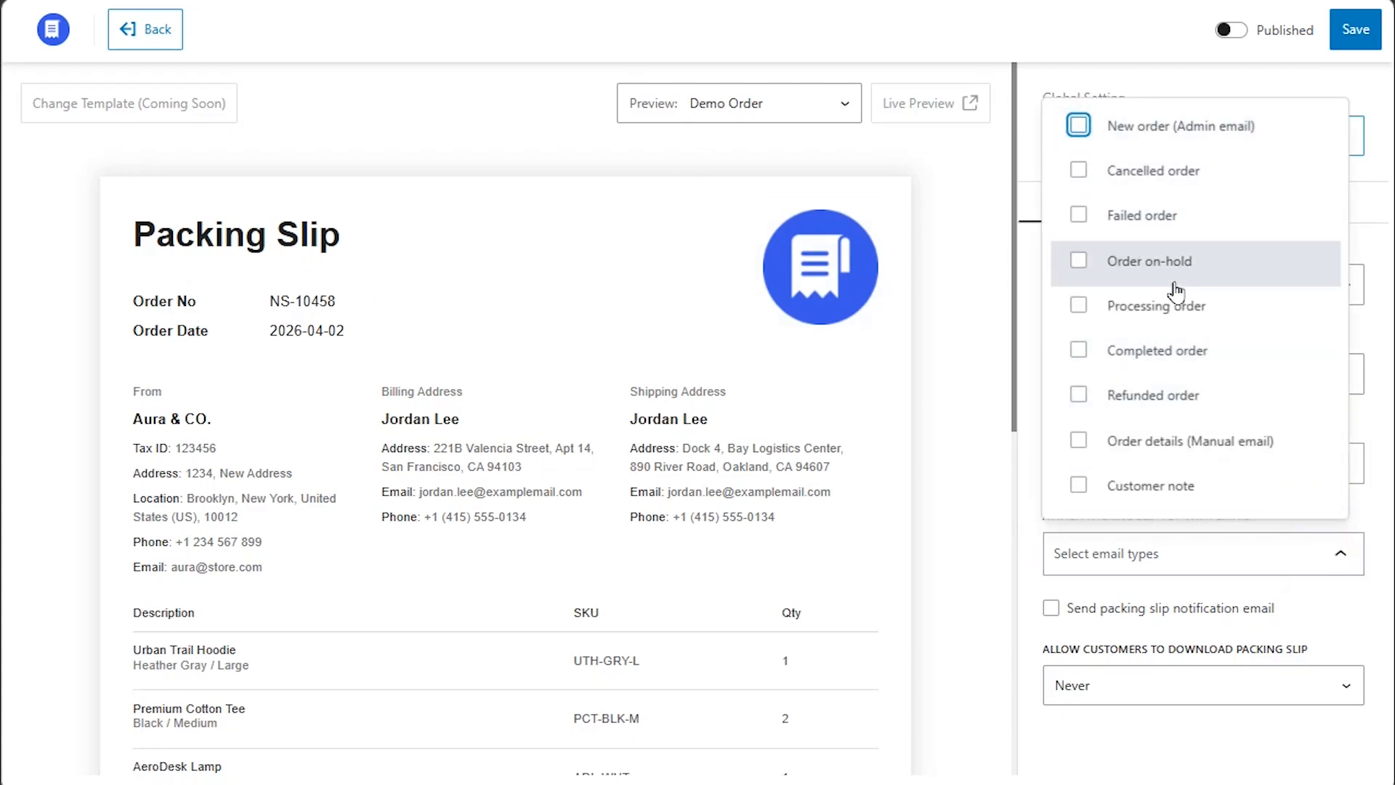
click(1214, 133)
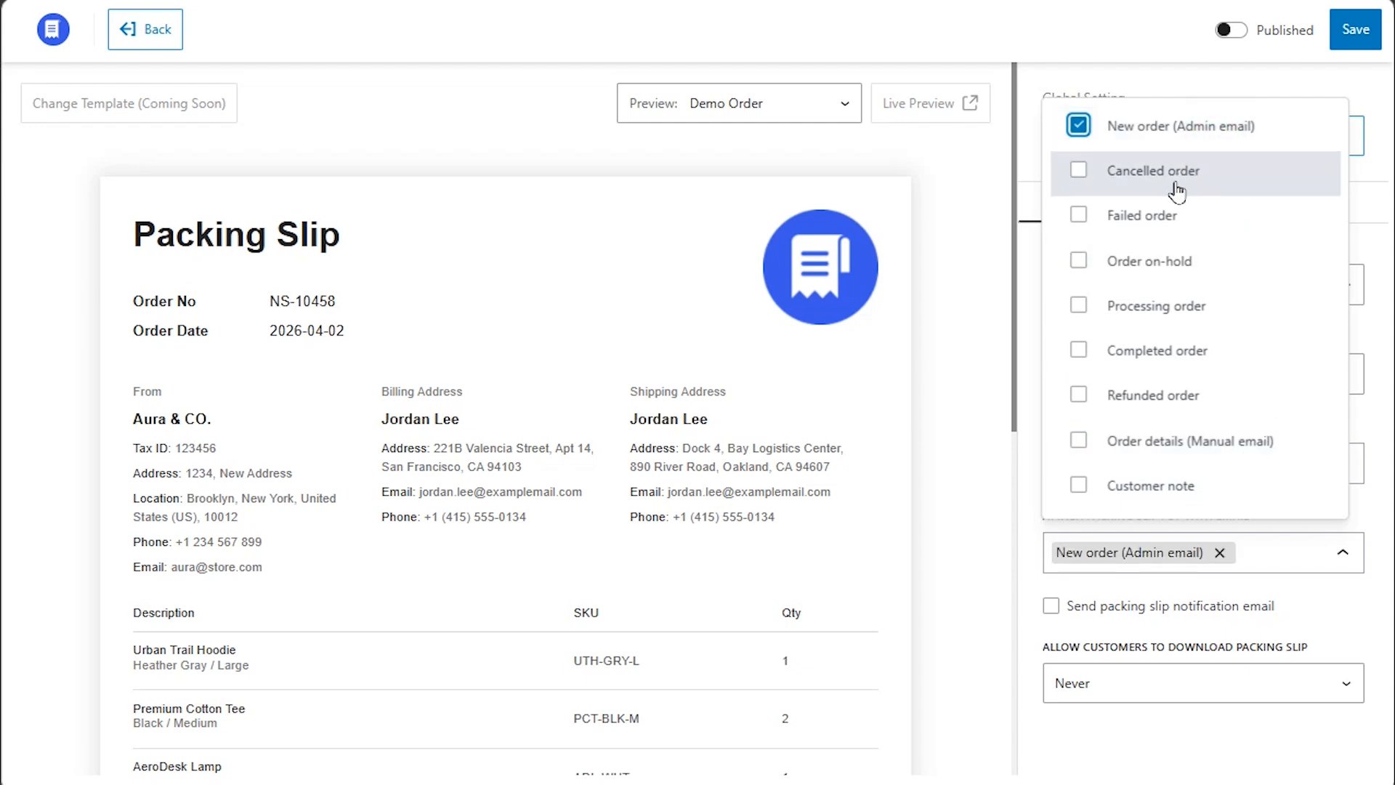
click(1081, 307)
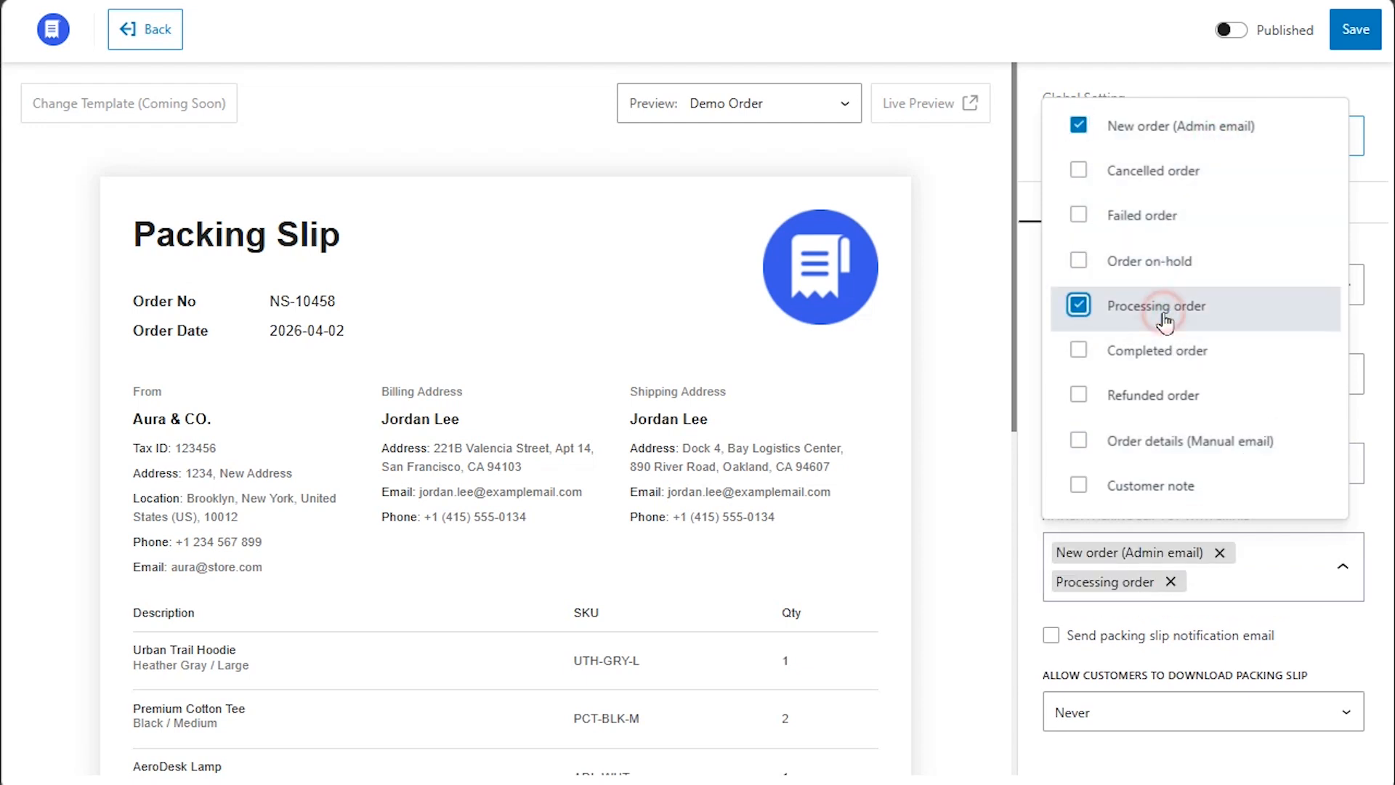
click(1080, 395)
click(1343, 567)
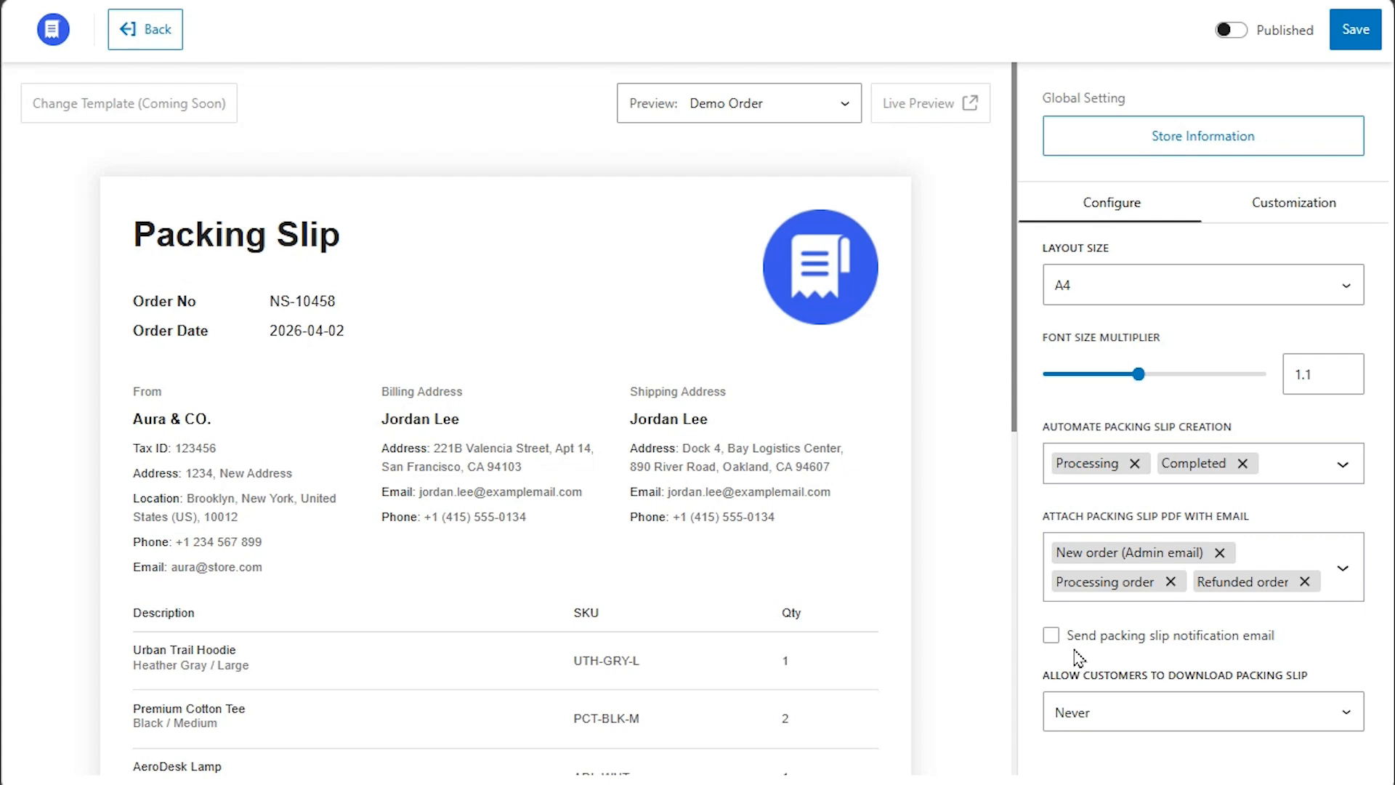
Enable packing slip notification emails for Processing, On hold and Refunded orders.
click(1051, 636)
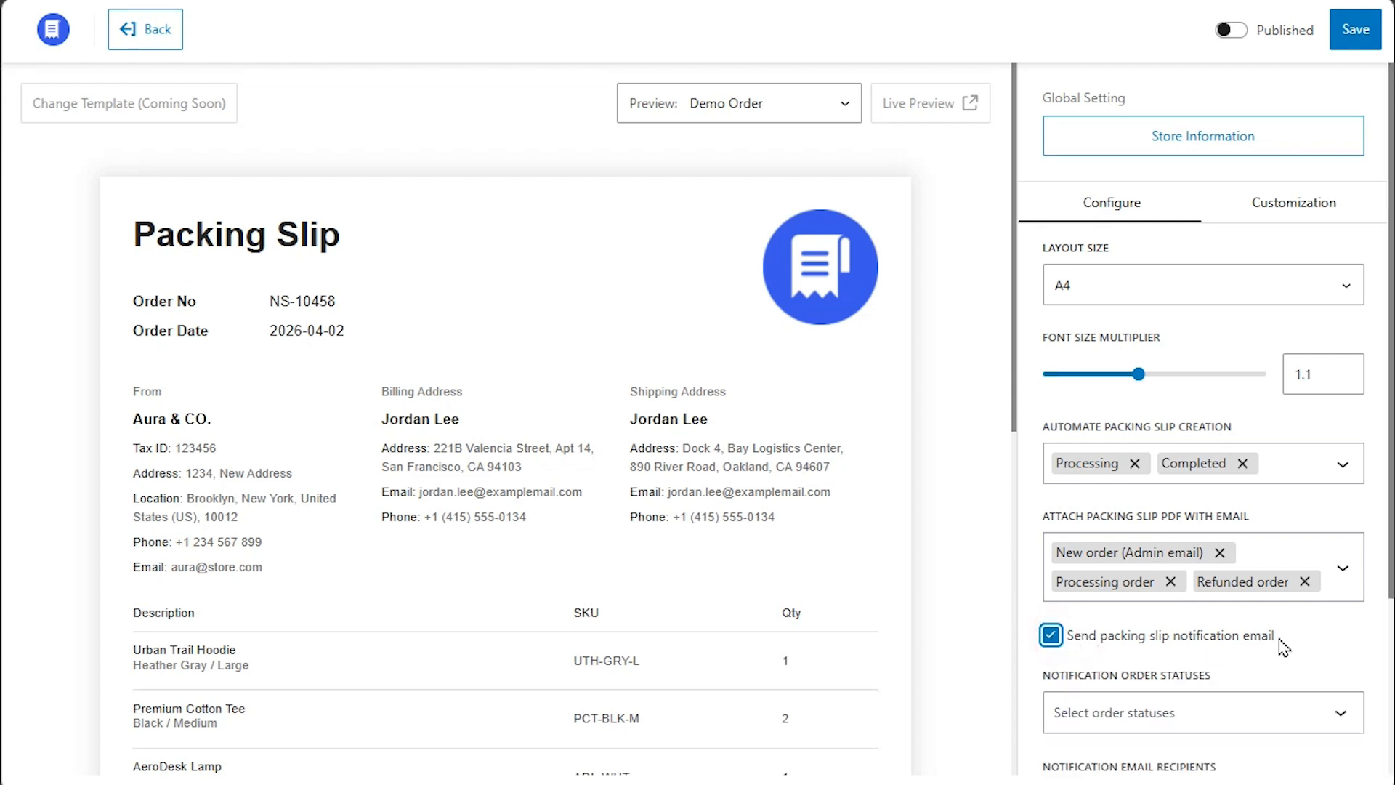
scroll(1297, 643, down, 3)
click(1272, 485)
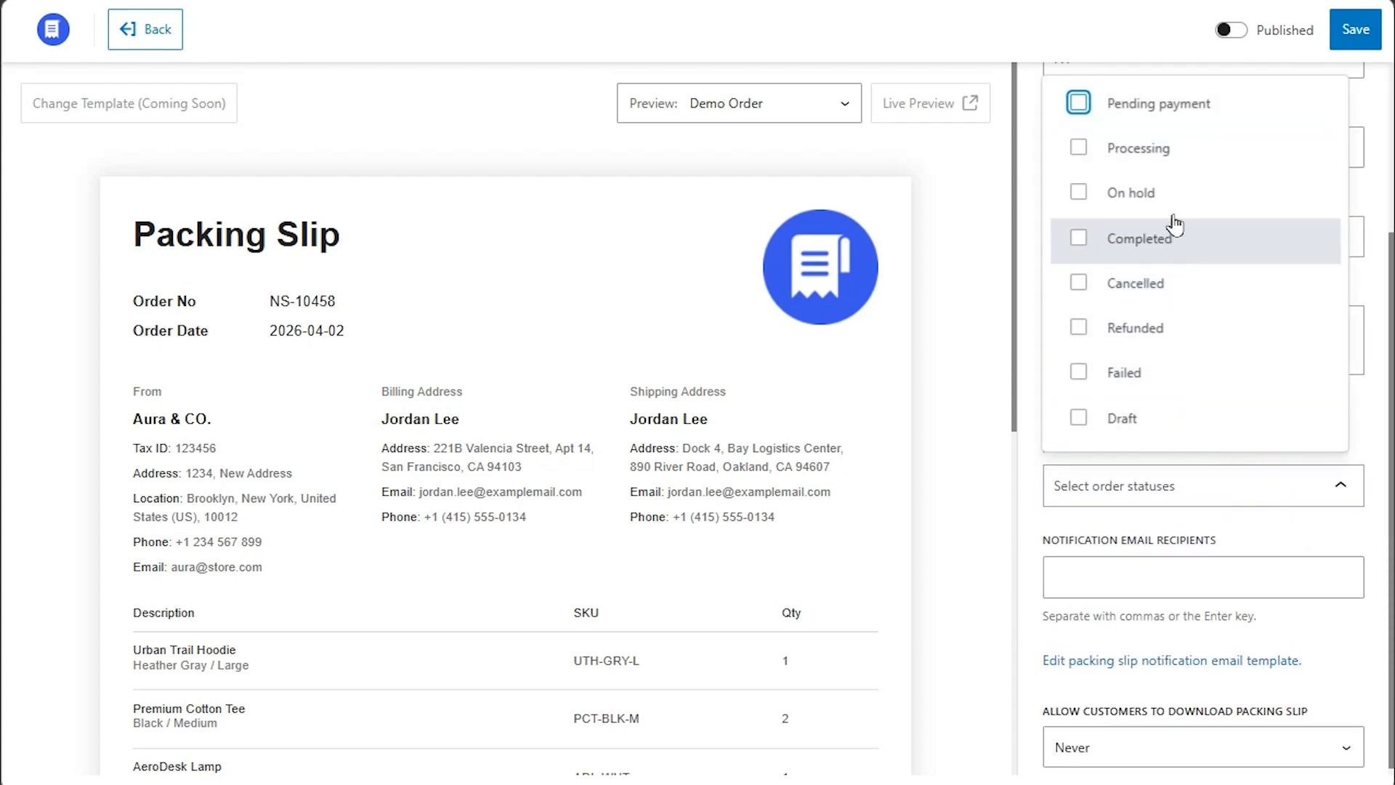
click(1126, 147)
click(1183, 195)
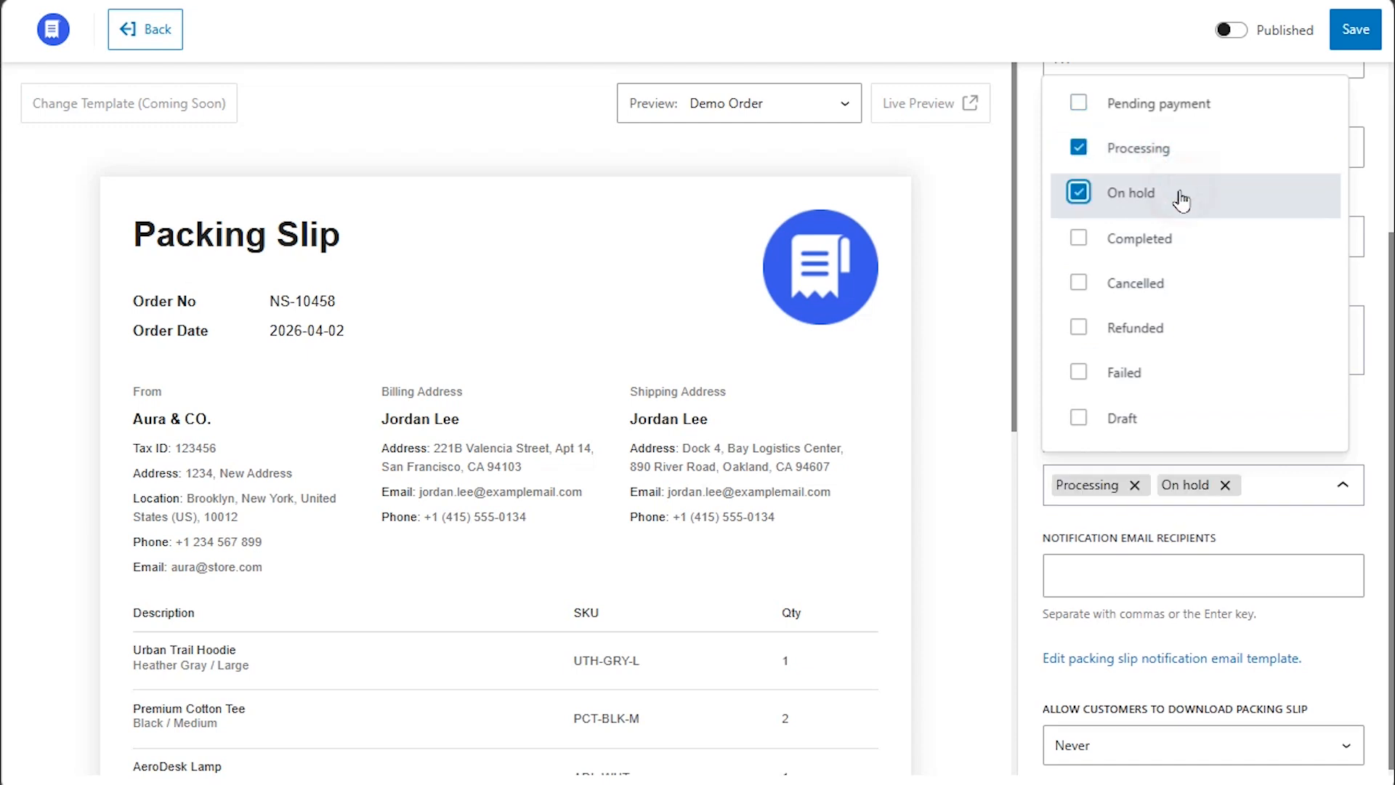
click(1183, 331)
click(1356, 511)
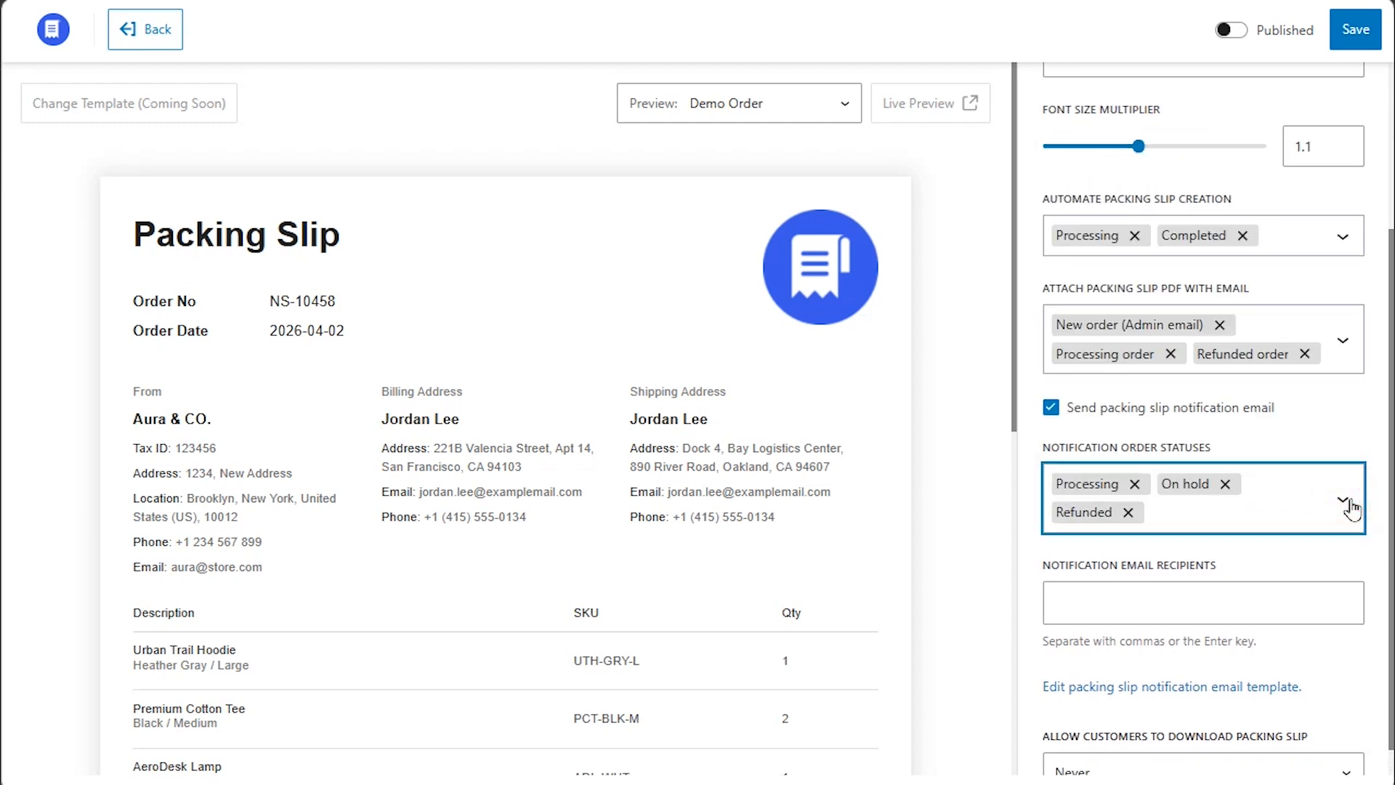
Add the two staff recipient addresses and open the notification email template settings.
click(1135, 577)
key(ctrl+v)
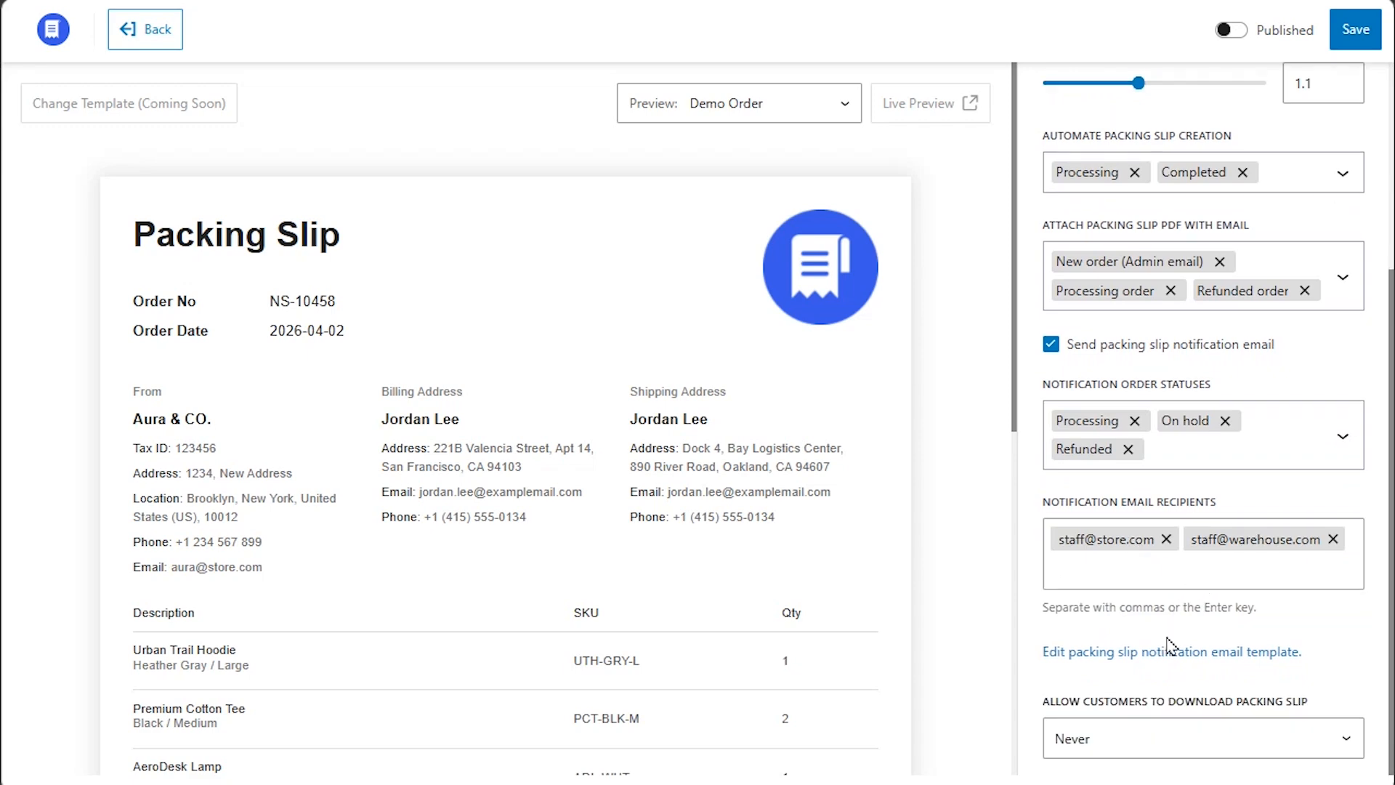
click(1169, 649)
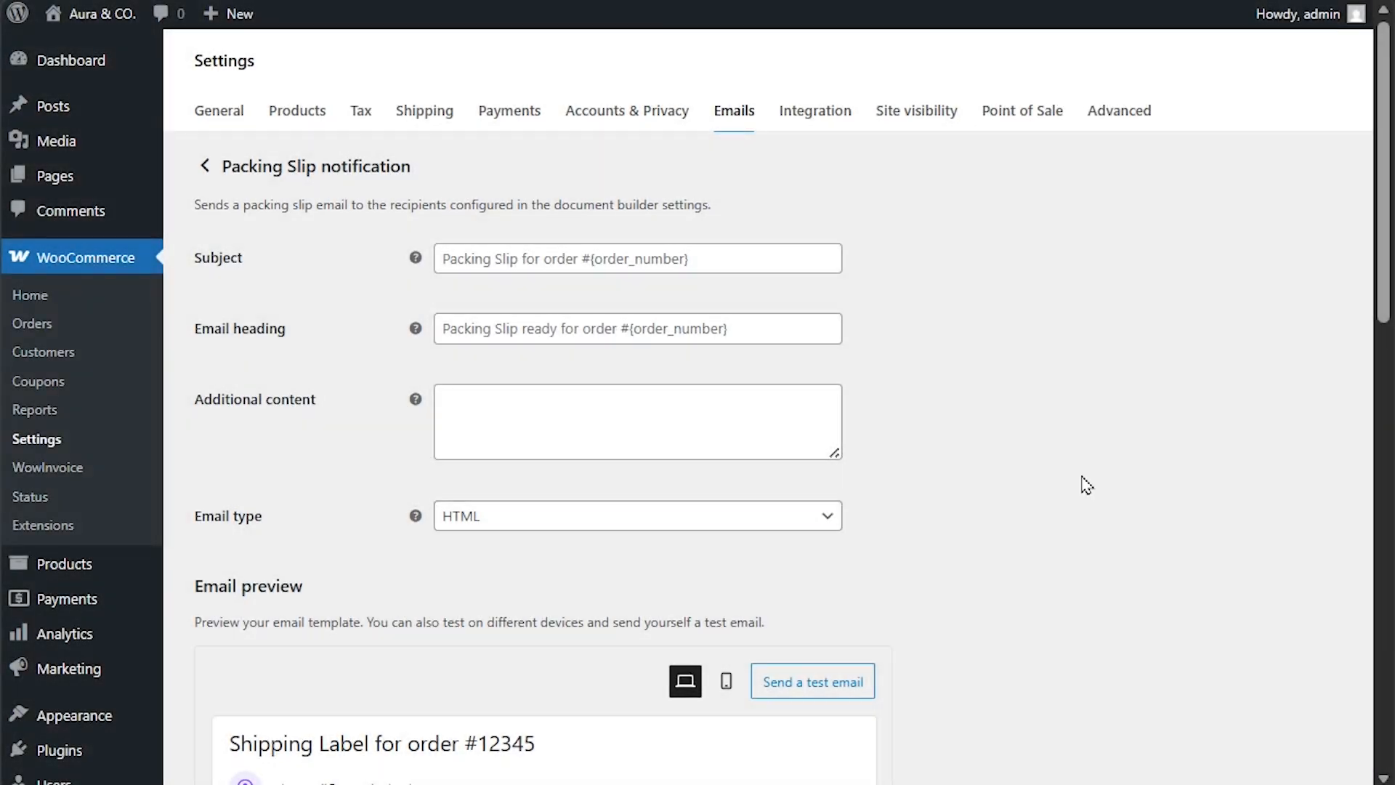
Scroll through the Packing Slip notification email settings in WooCommerce.
scroll(386, 423, down, 12)
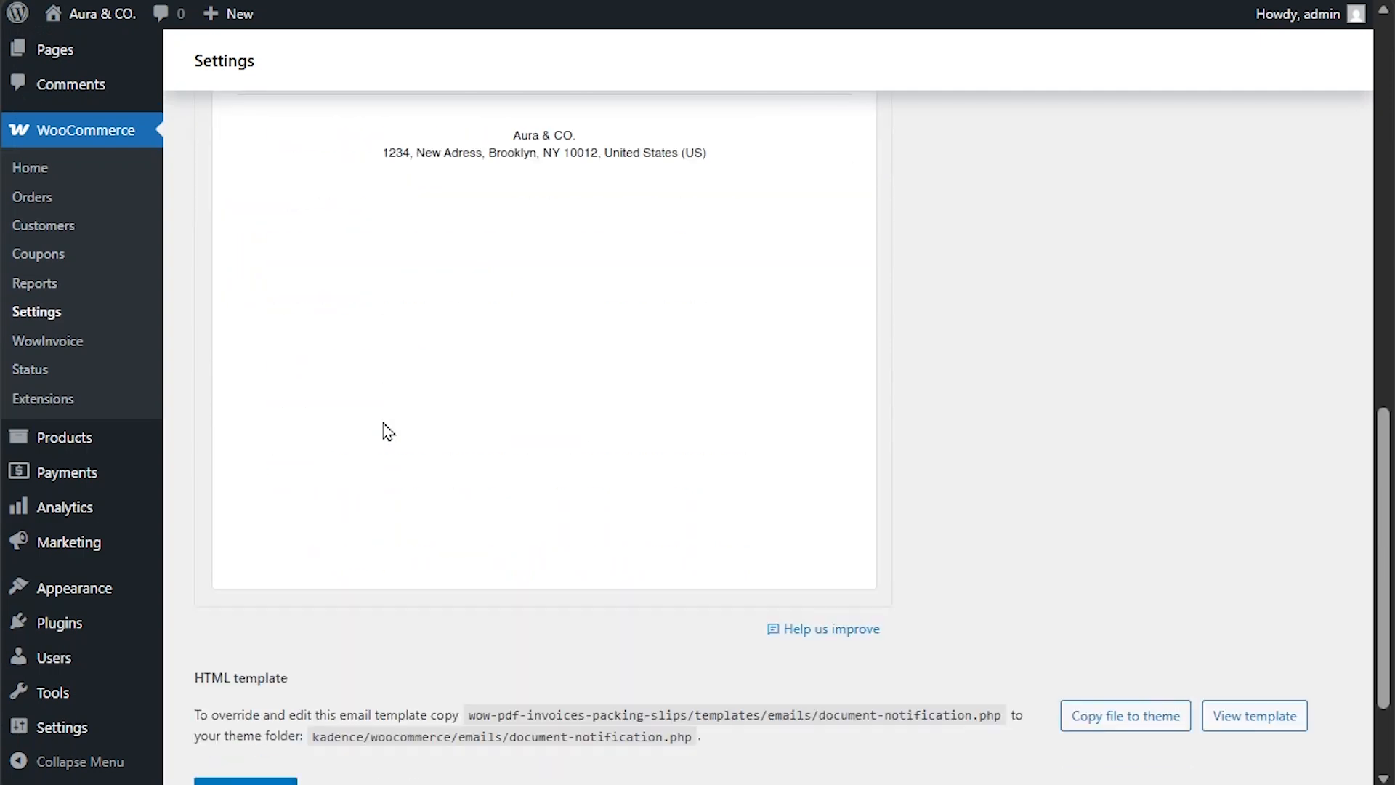
scroll(385, 423, up, 12)
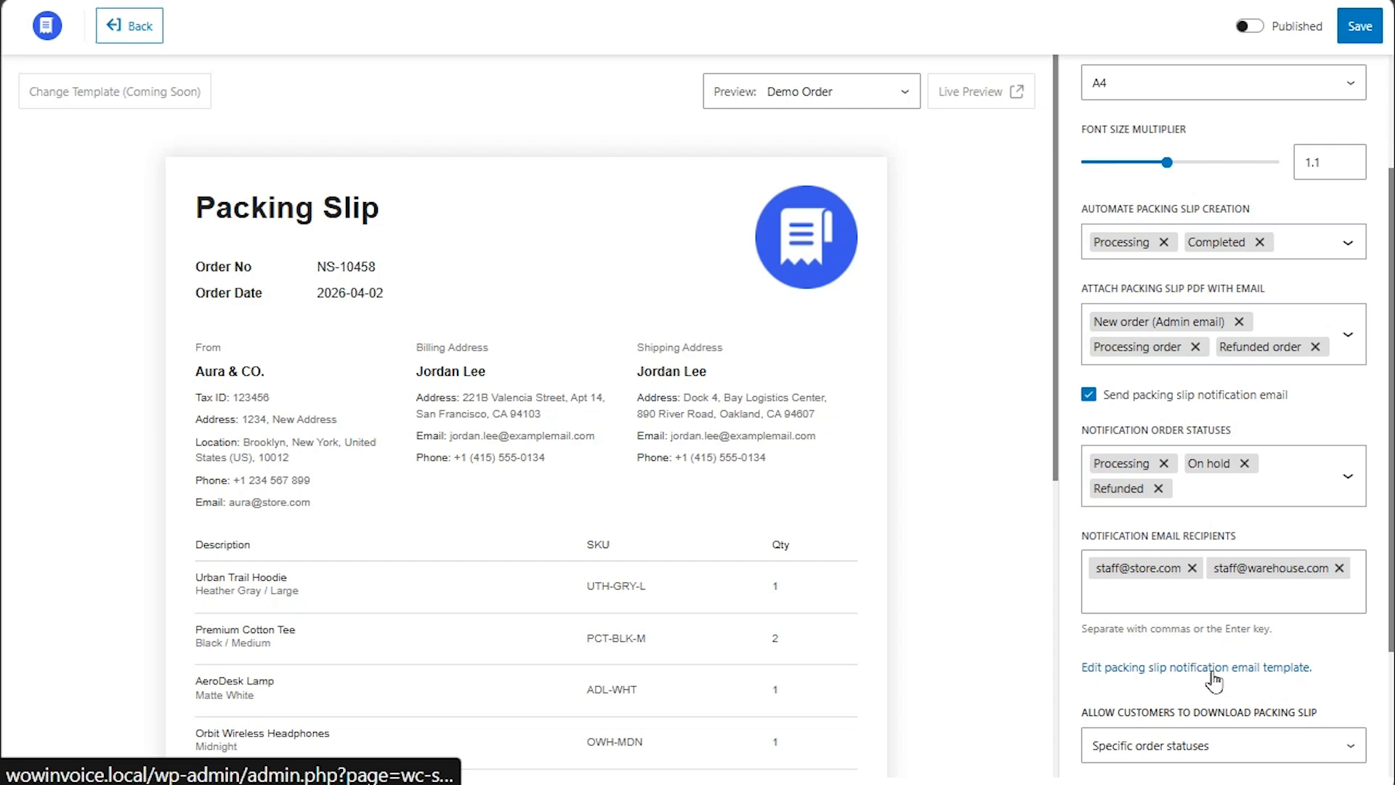
Allow customer packing slip downloads only for Processing, Completed and Refunded orders.
scroll(1213, 680, down, 3)
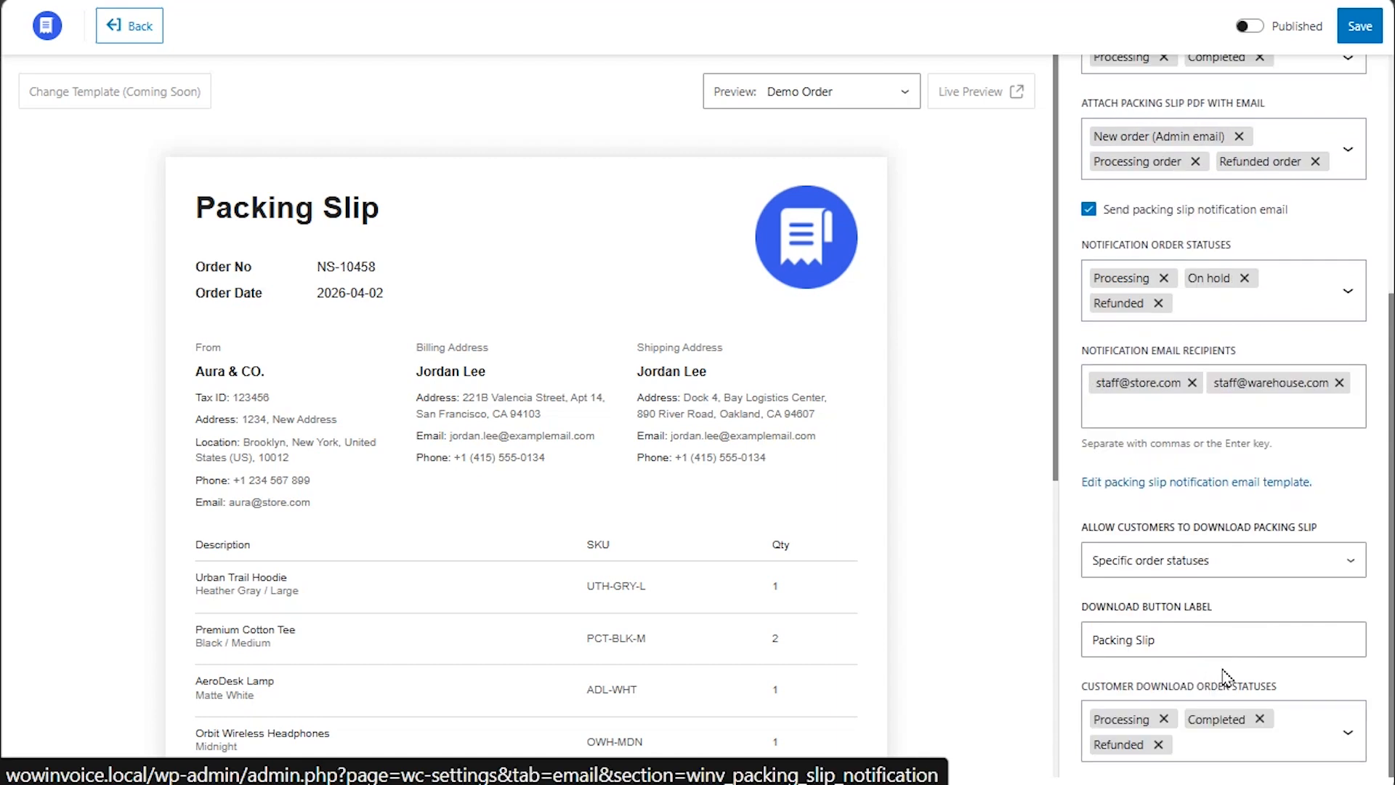
click(1311, 566)
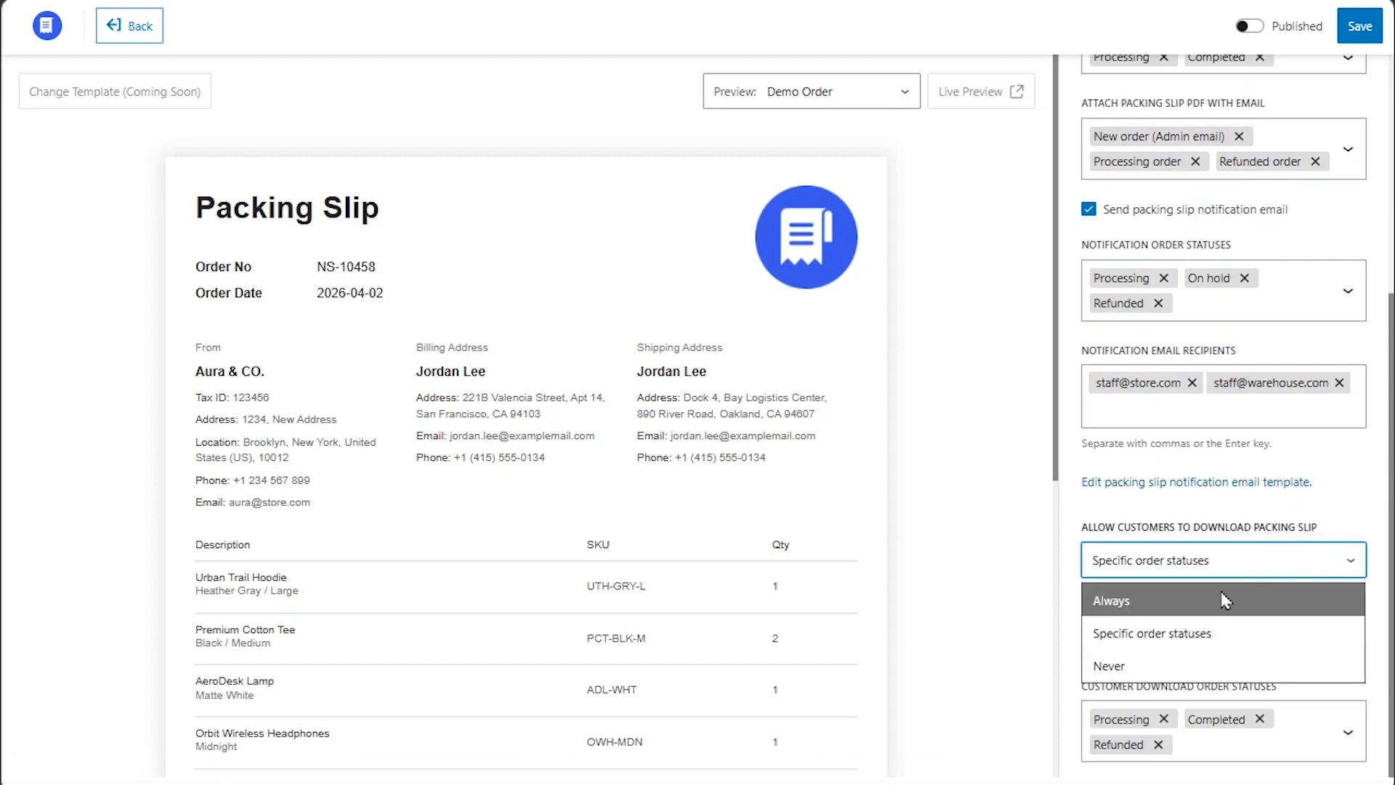
click(1207, 636)
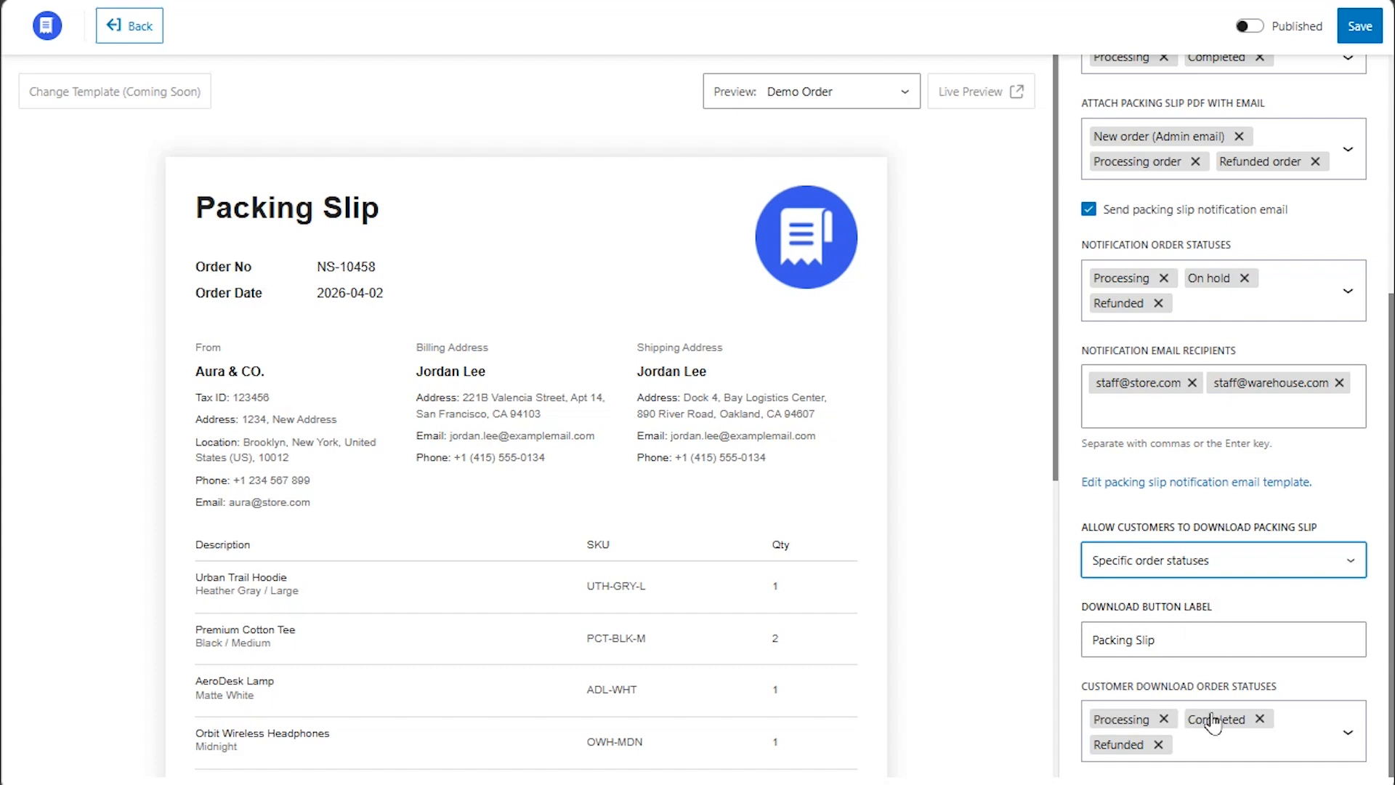
click(1349, 732)
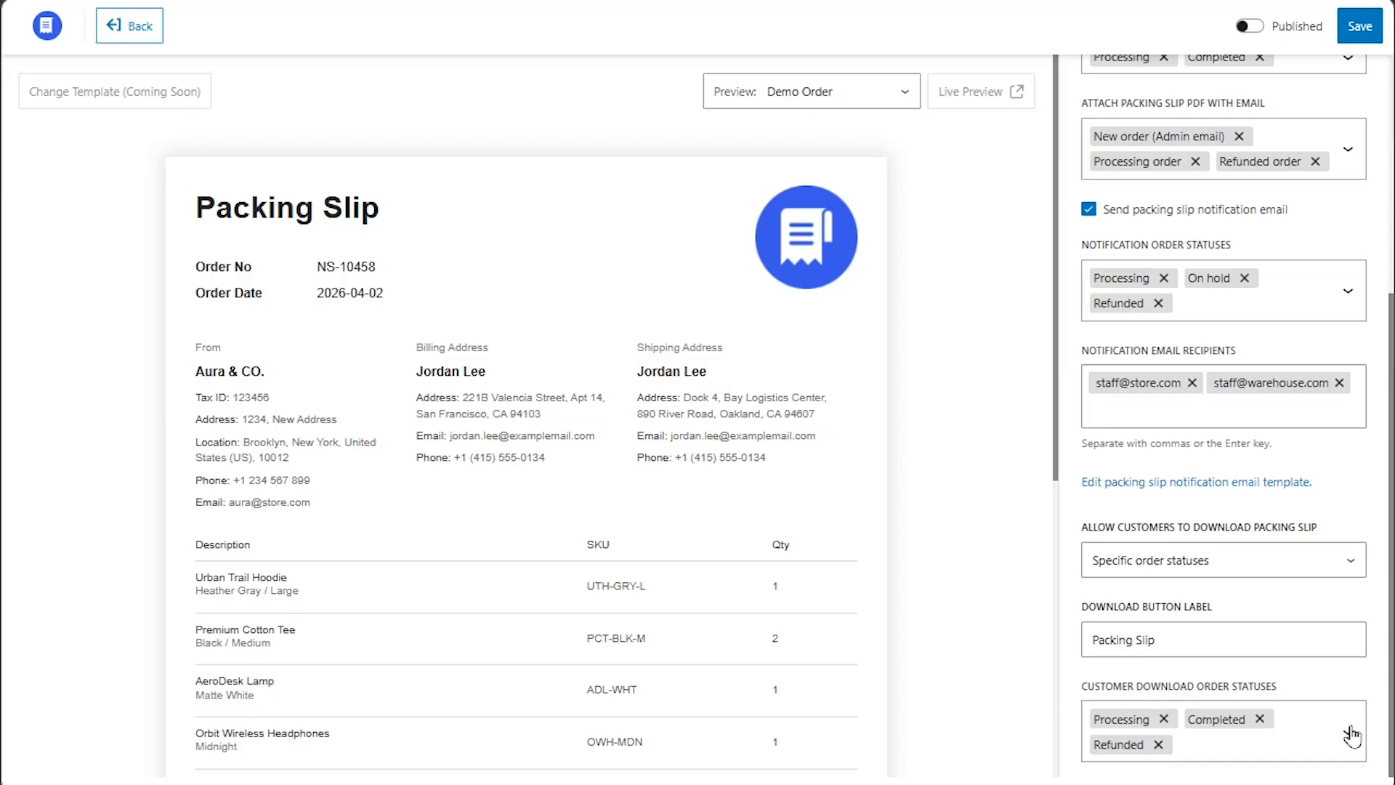
Save the settings, then keep the header logo shown with logo size 20 under Customization.
scroll(1352, 735, up, 5)
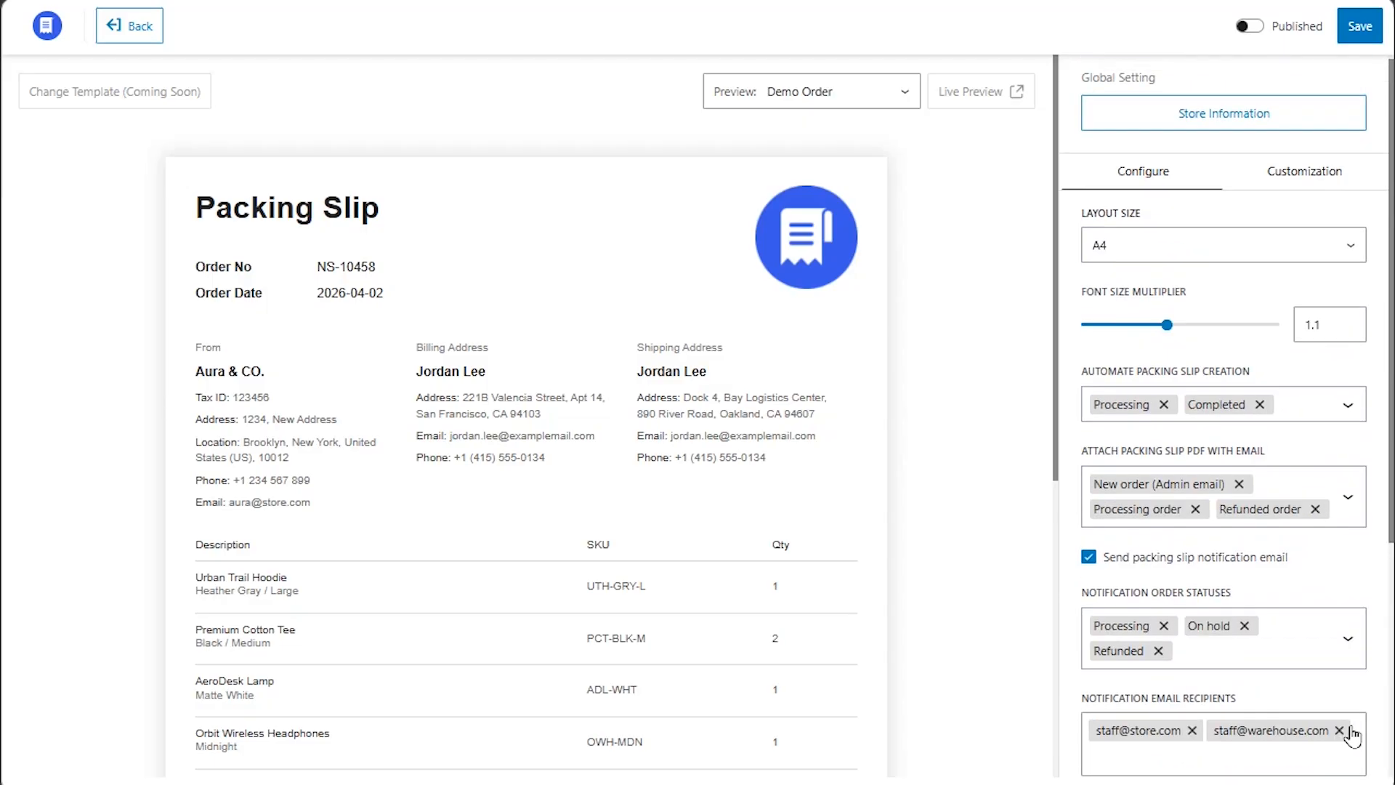
click(1365, 26)
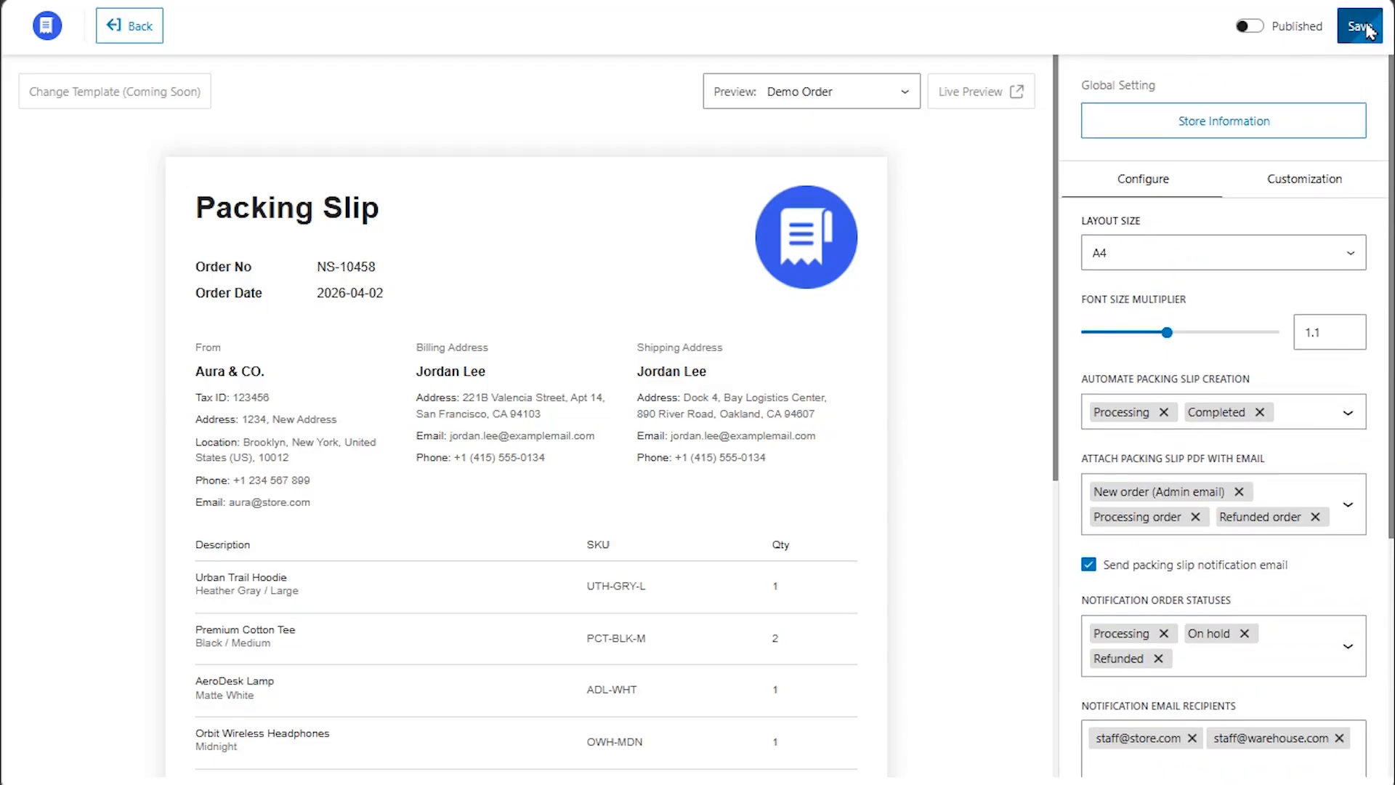
click(1304, 183)
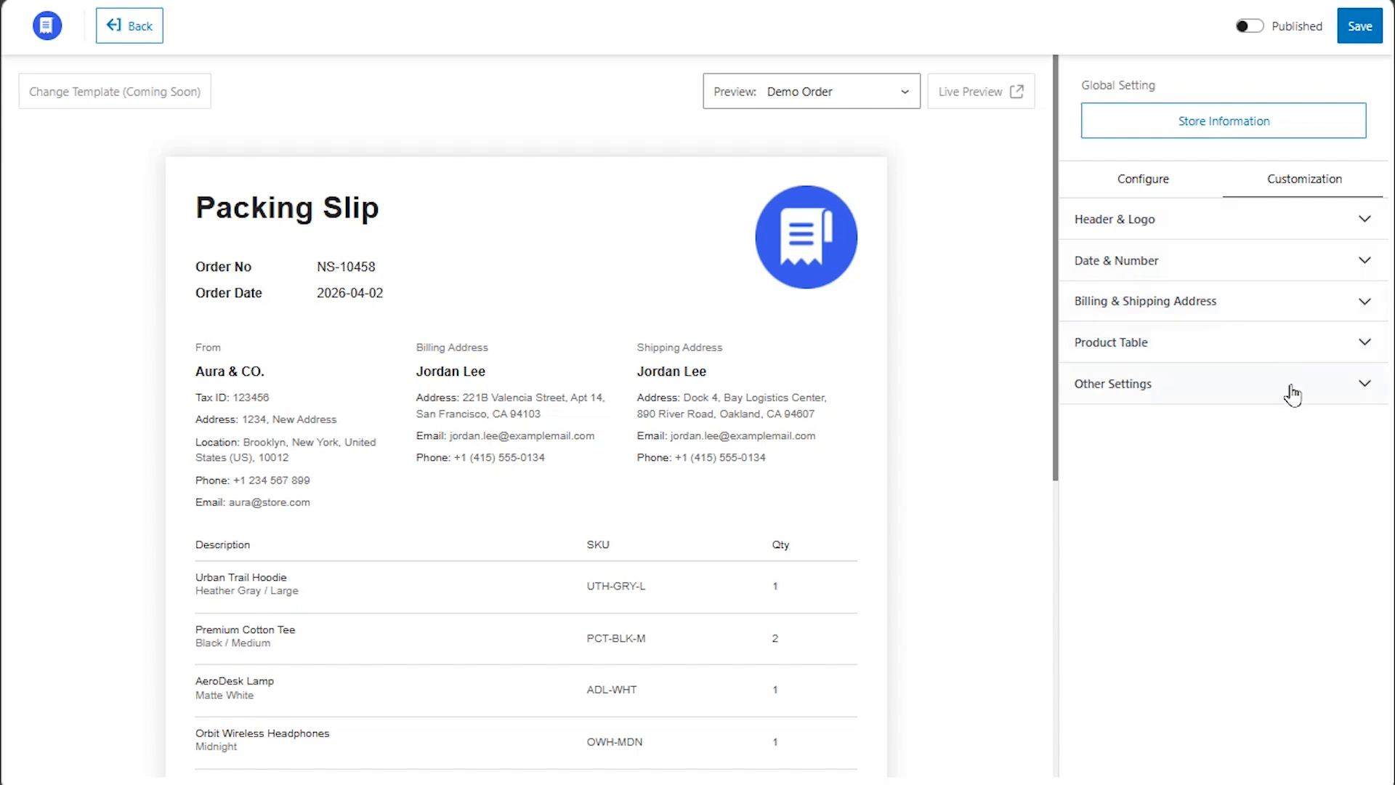
click(1207, 218)
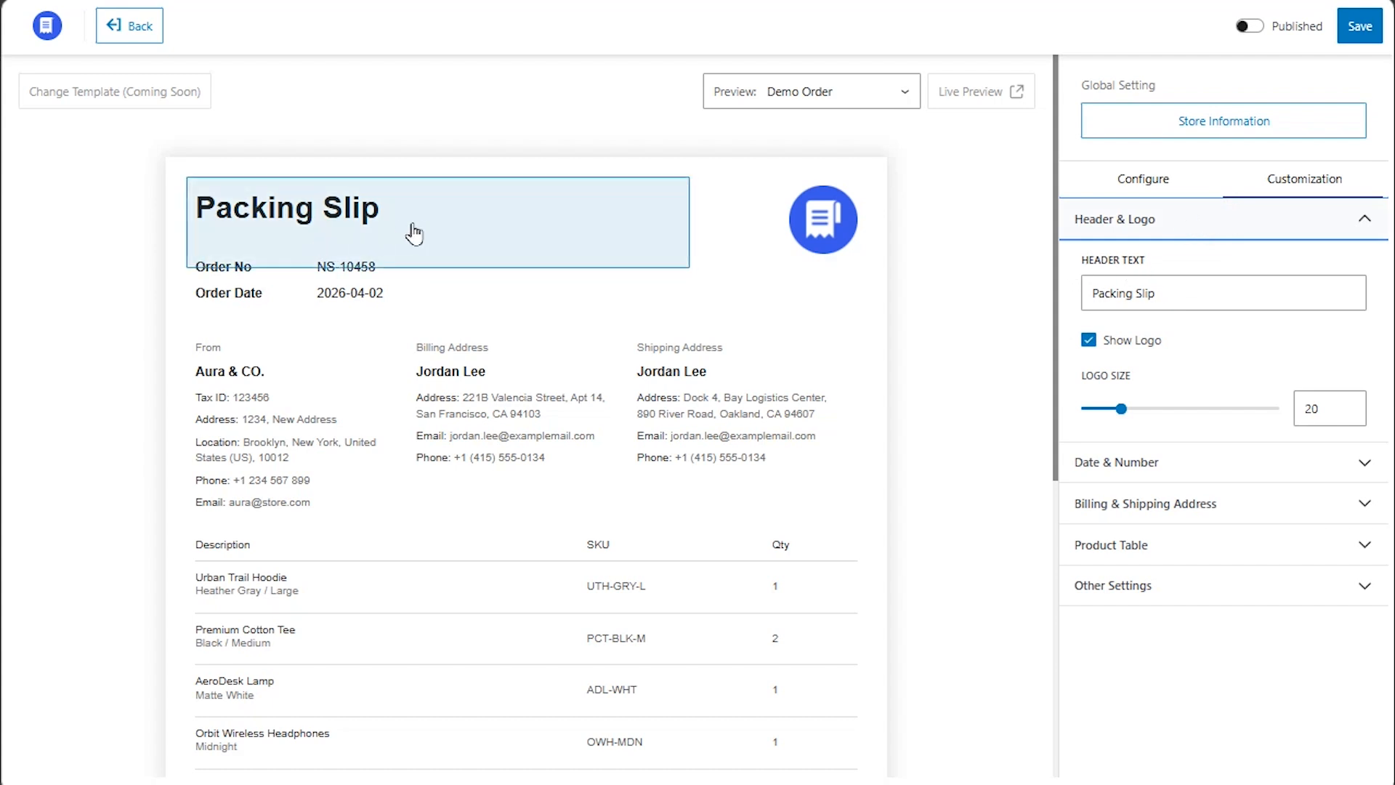
click(1089, 347)
click(1090, 348)
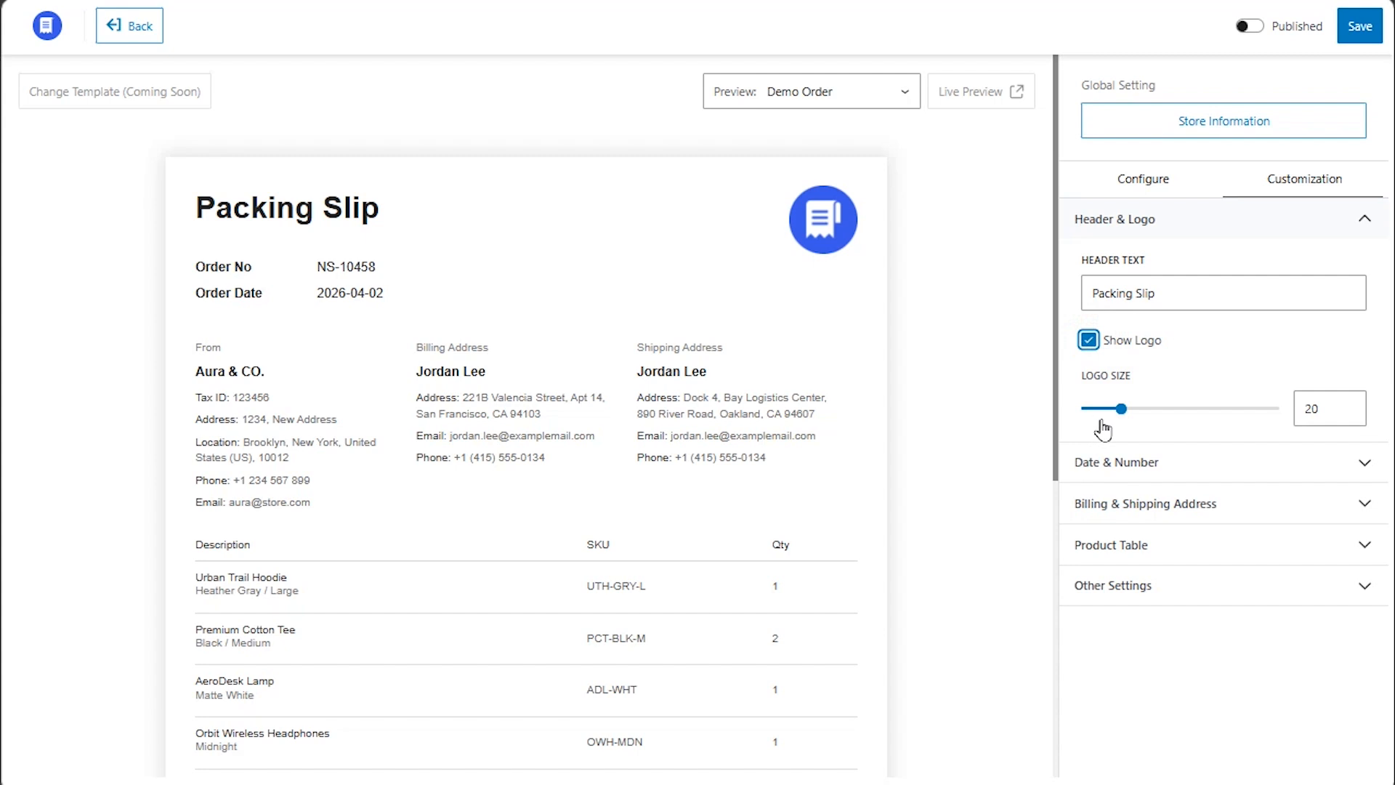
drag(1118, 411, 1125, 418)
click(1259, 339)
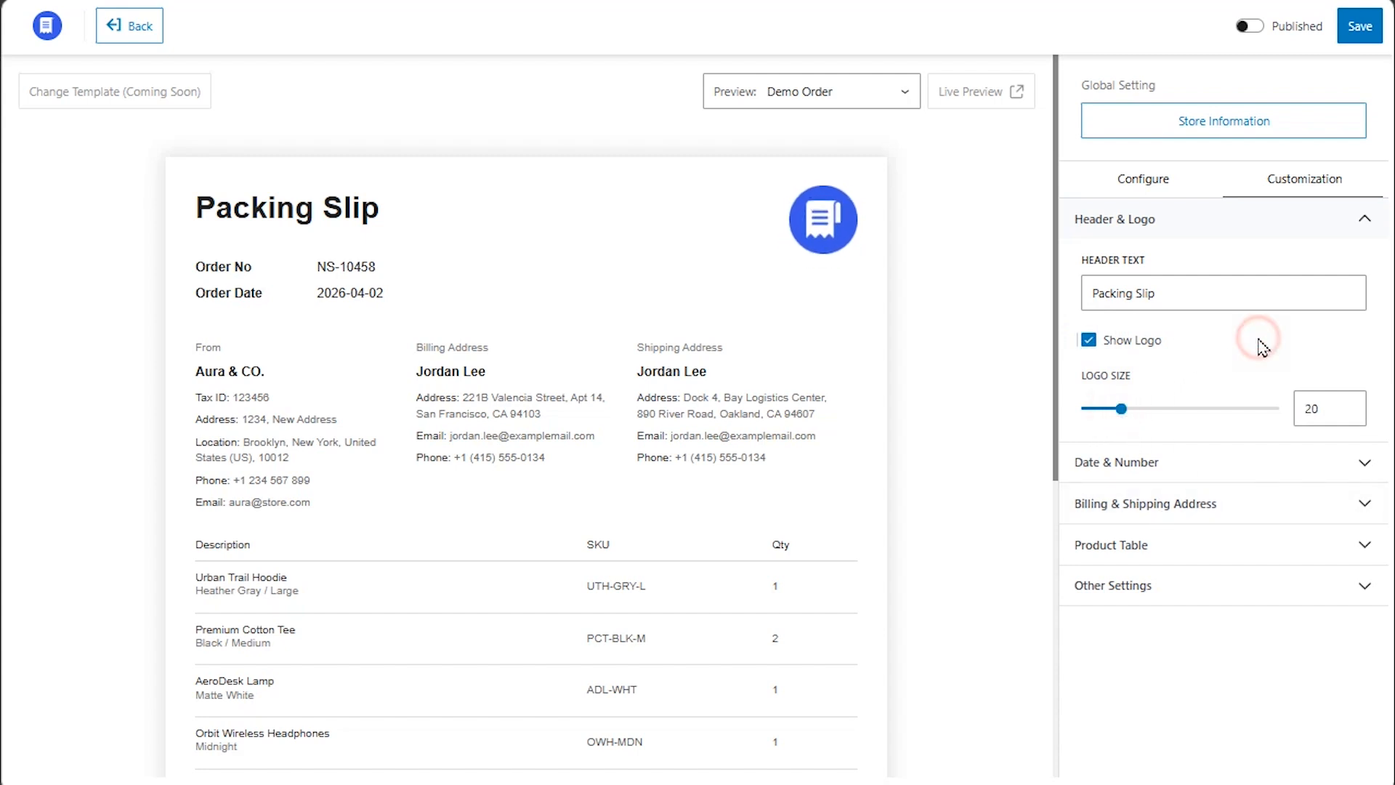
Collapse the header and logo settings, expand Date & Number, and start a new order meta field.
click(1233, 220)
click(1197, 269)
scroll(1242, 362, down, 2)
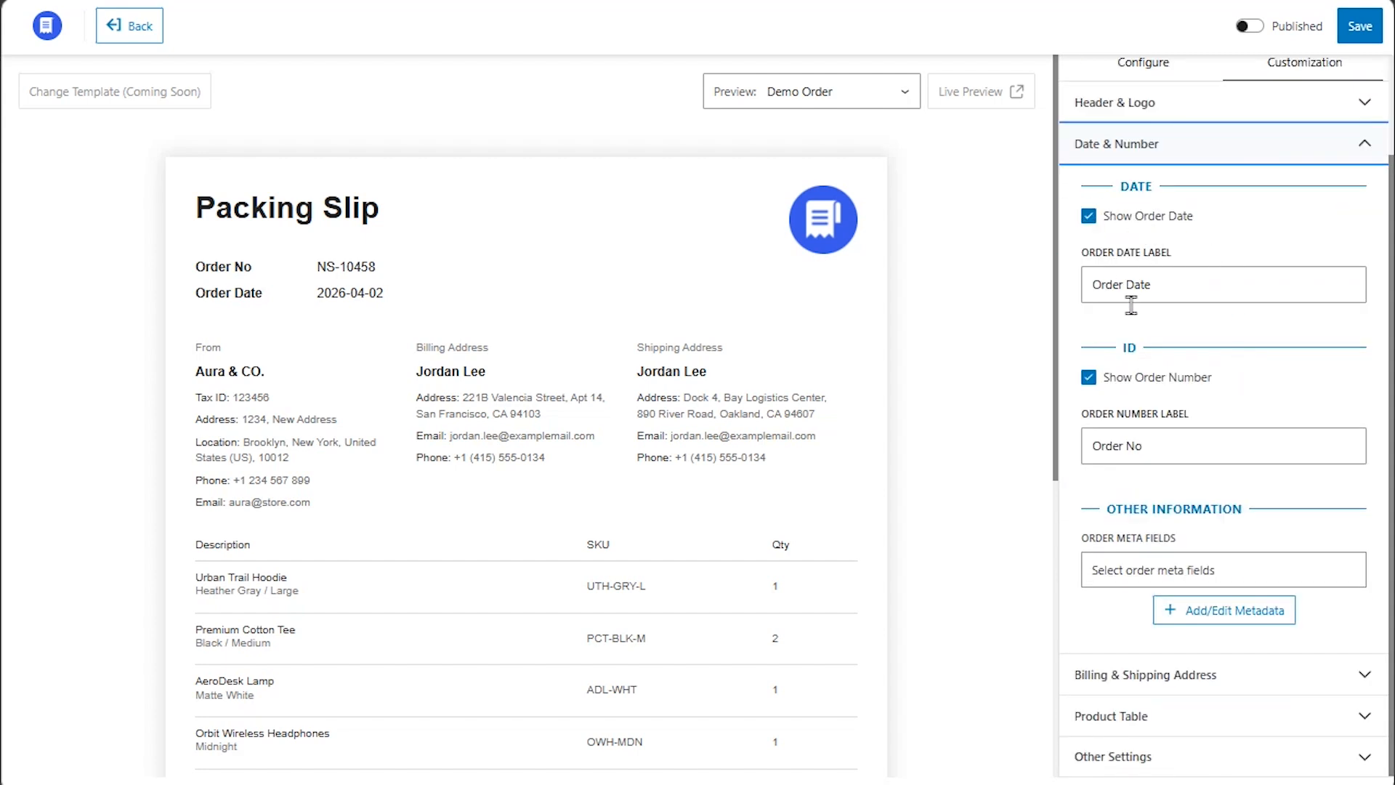
click(1167, 470)
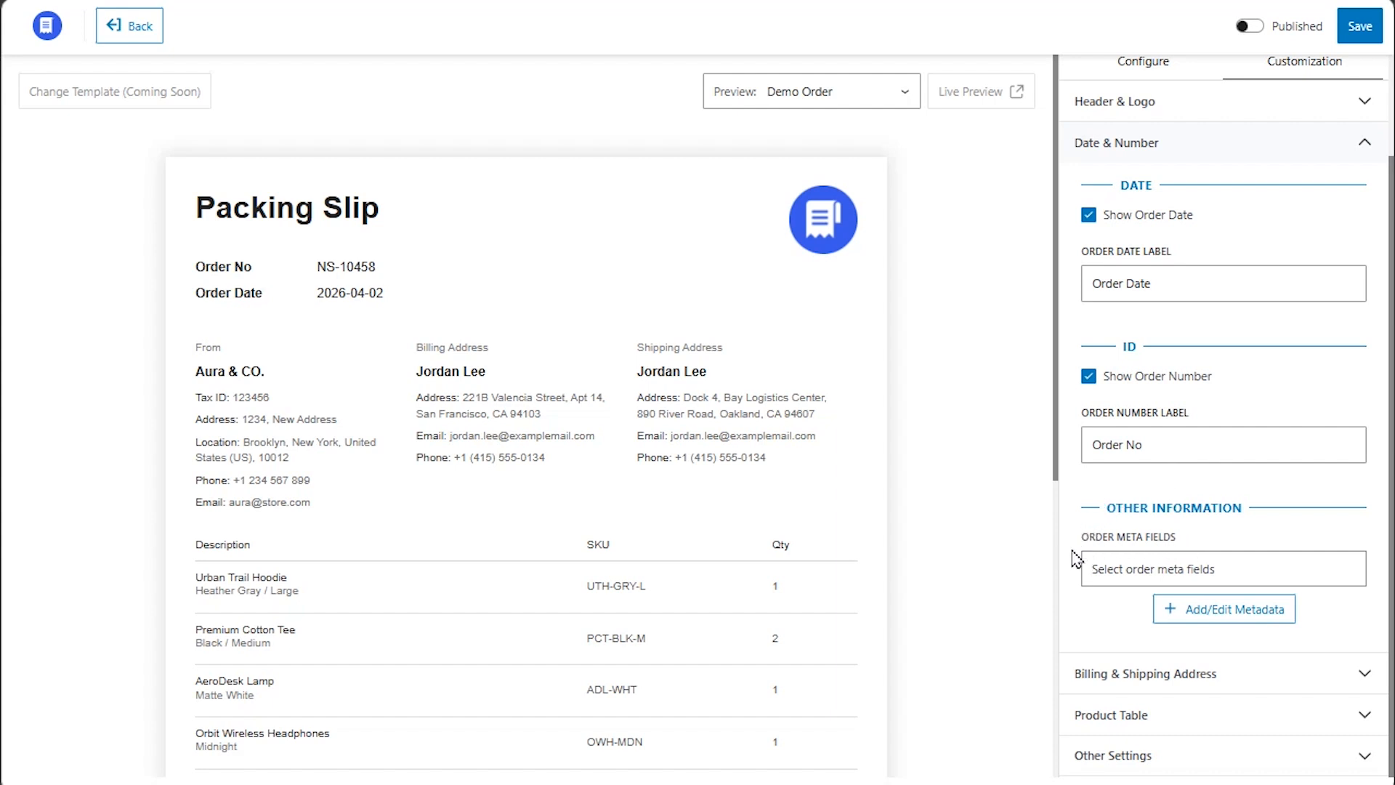
click(1220, 623)
scroll(1226, 614, down, 4)
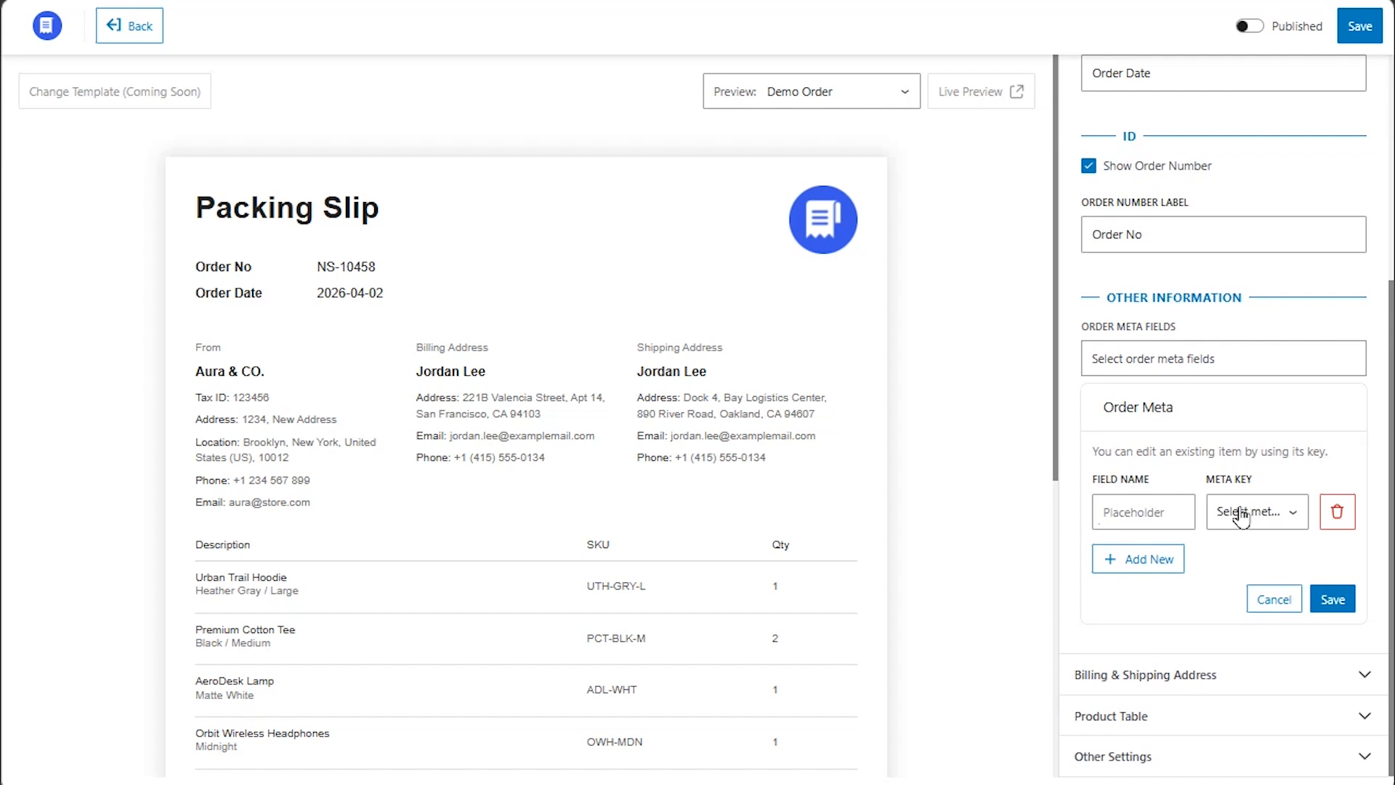
Add an 'INV NO' order meta field mapped to _wcpdf_invoice_number and save it.
click(1134, 513)
text(INV NO)
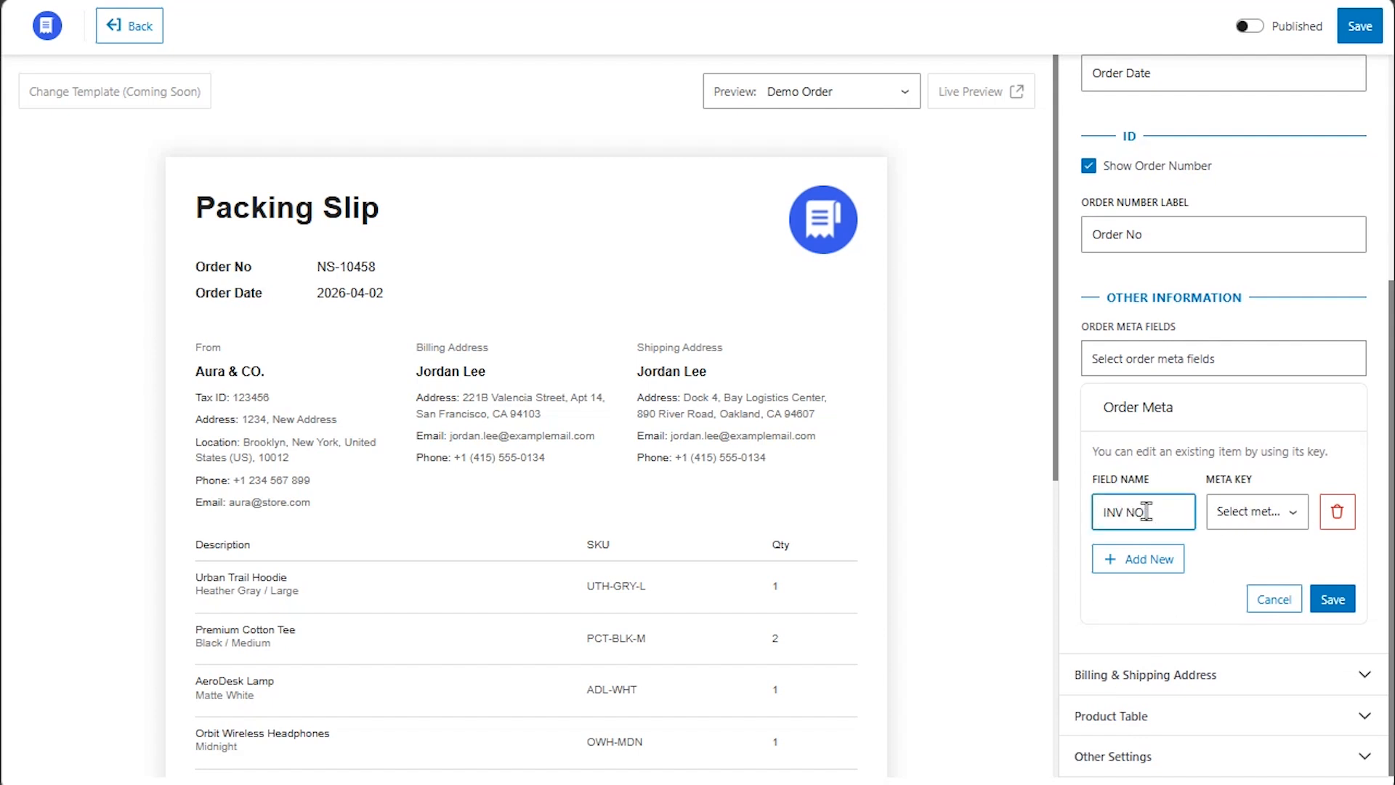
click(1254, 512)
scroll(1301, 450, down, 2)
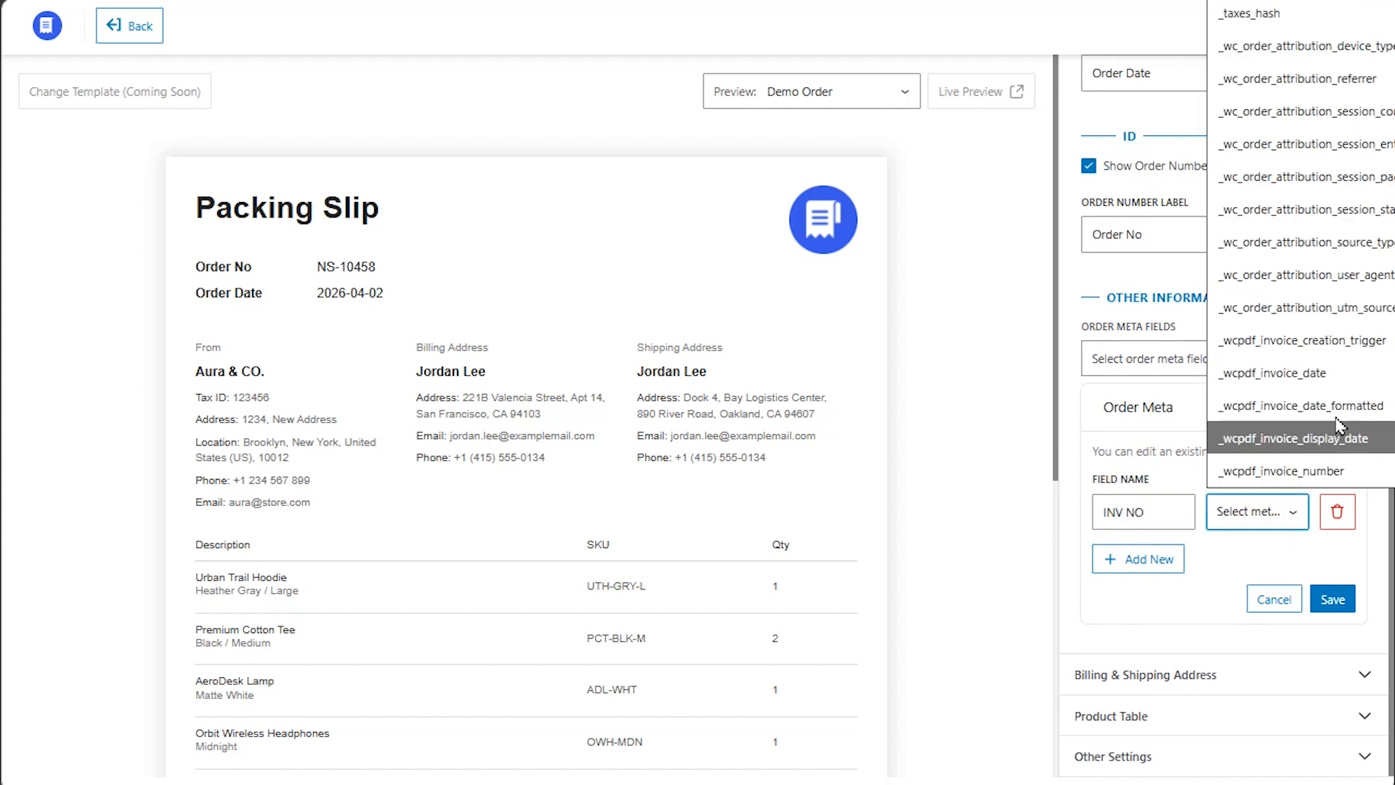
scroll(1319, 363, down, 3)
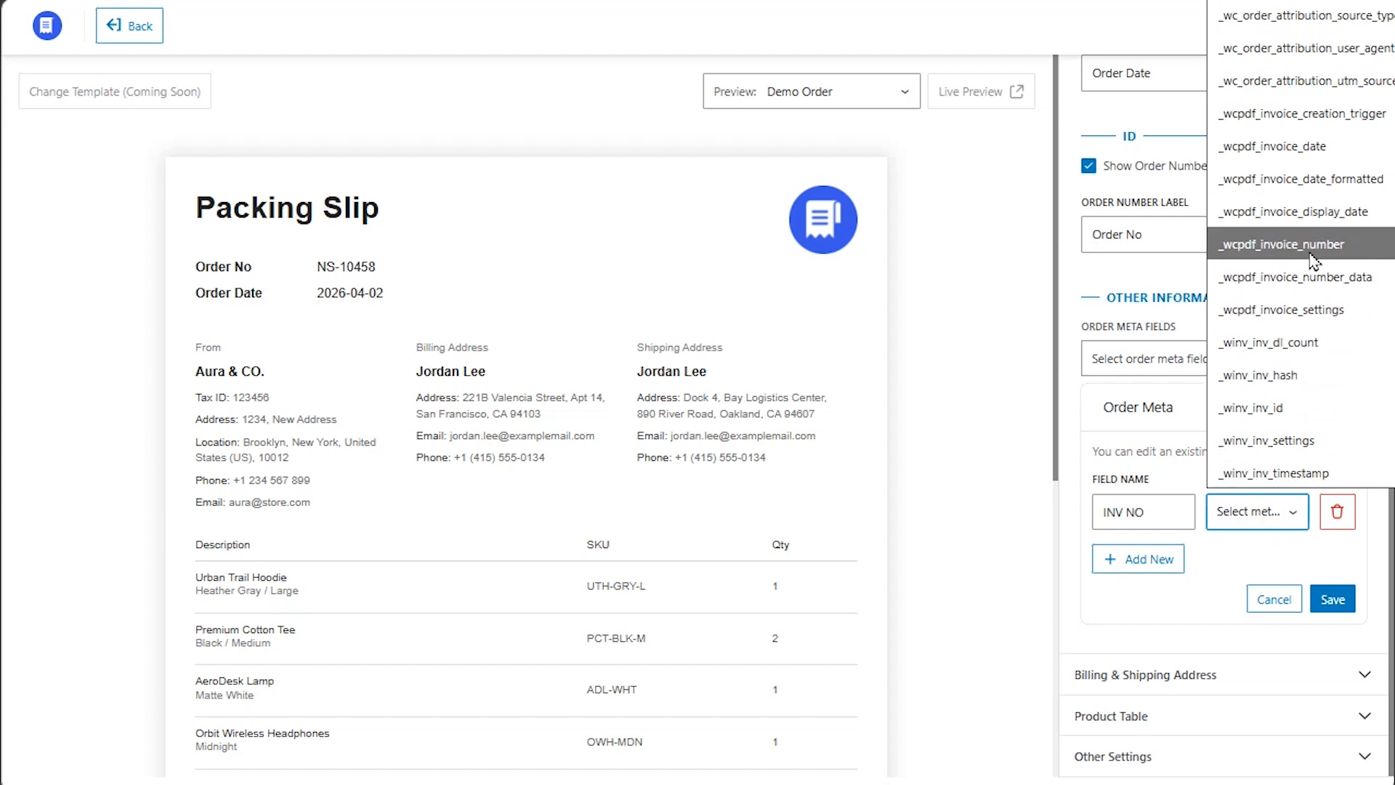
click(1310, 250)
click(1333, 599)
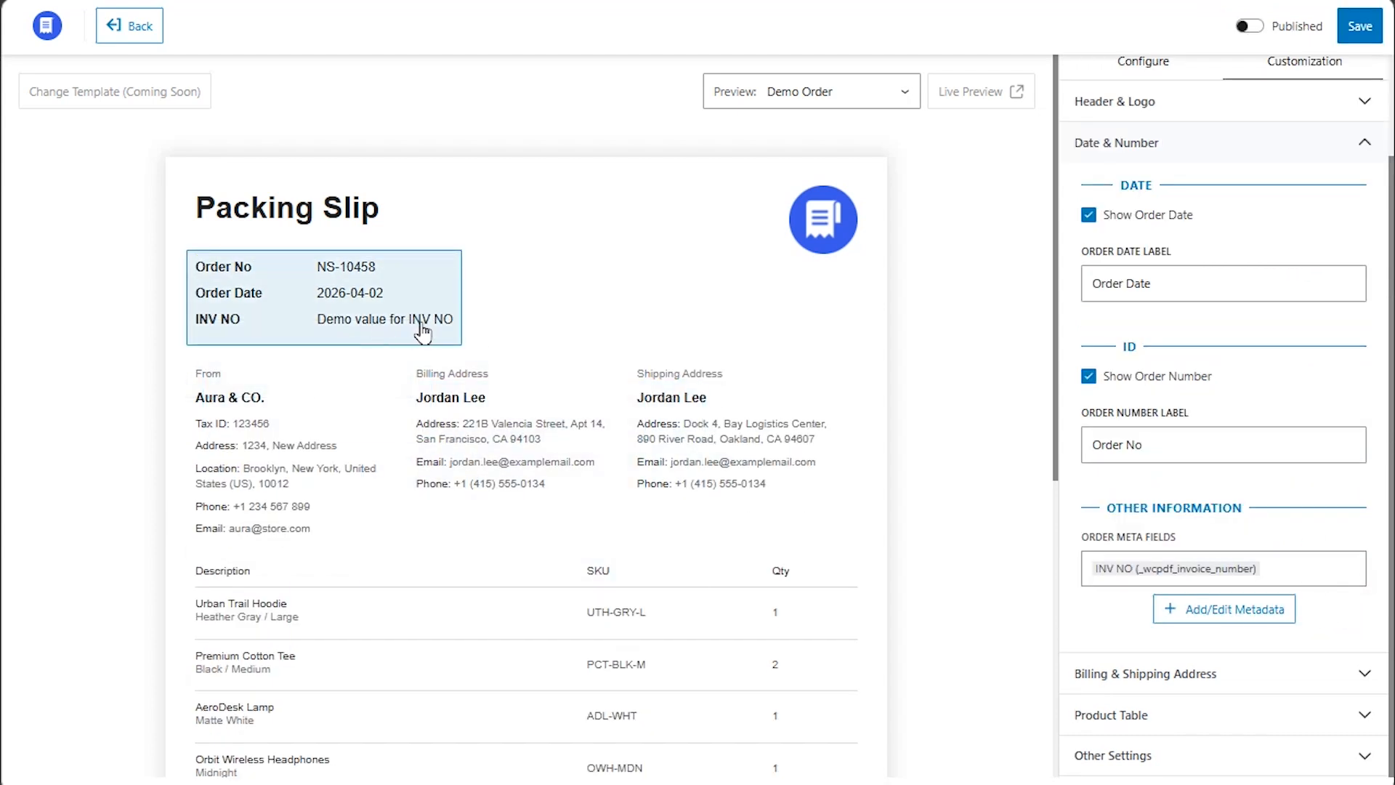
Toggle Show Billing Address and Show Shipping Address off and back on, keeping both shown.
click(1144, 143)
click(1149, 298)
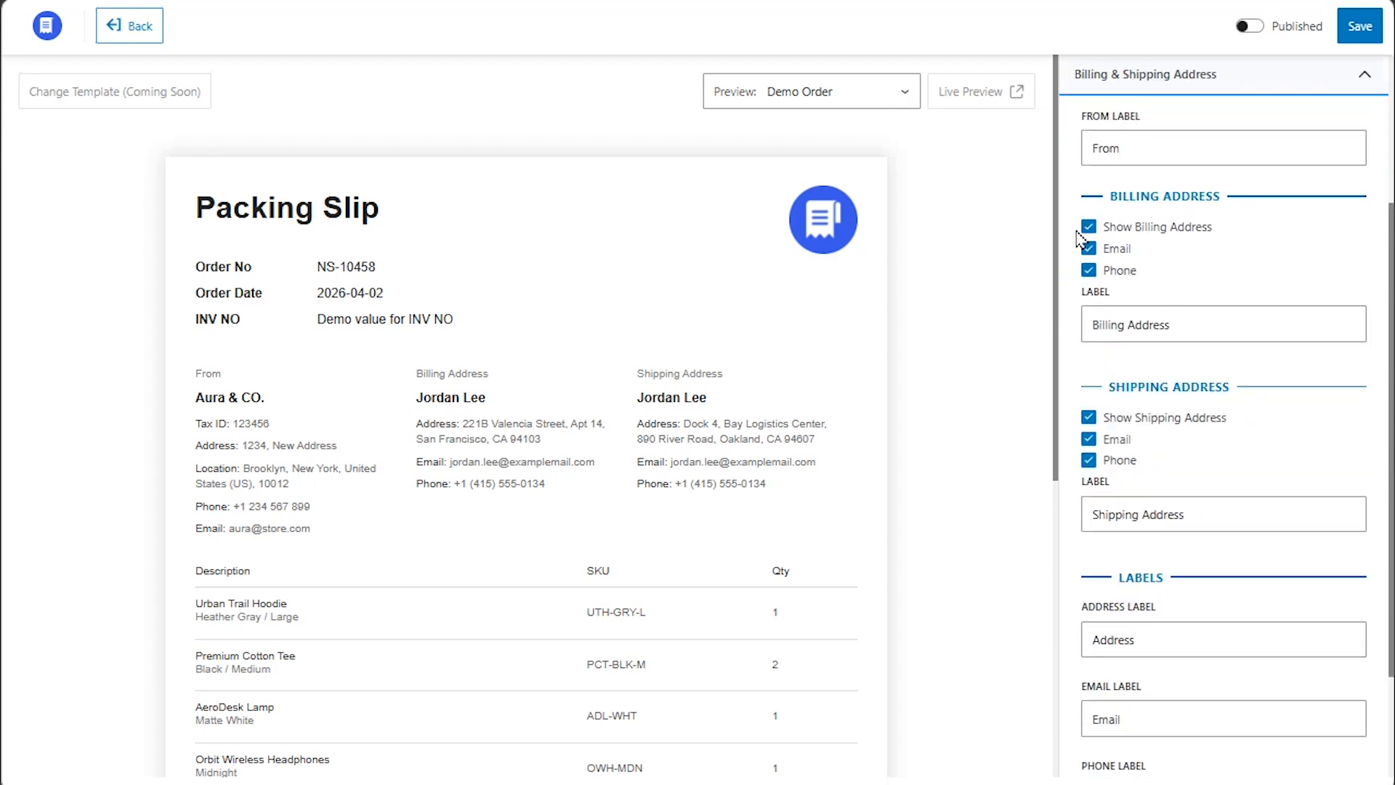
click(1089, 227)
click(1089, 227)
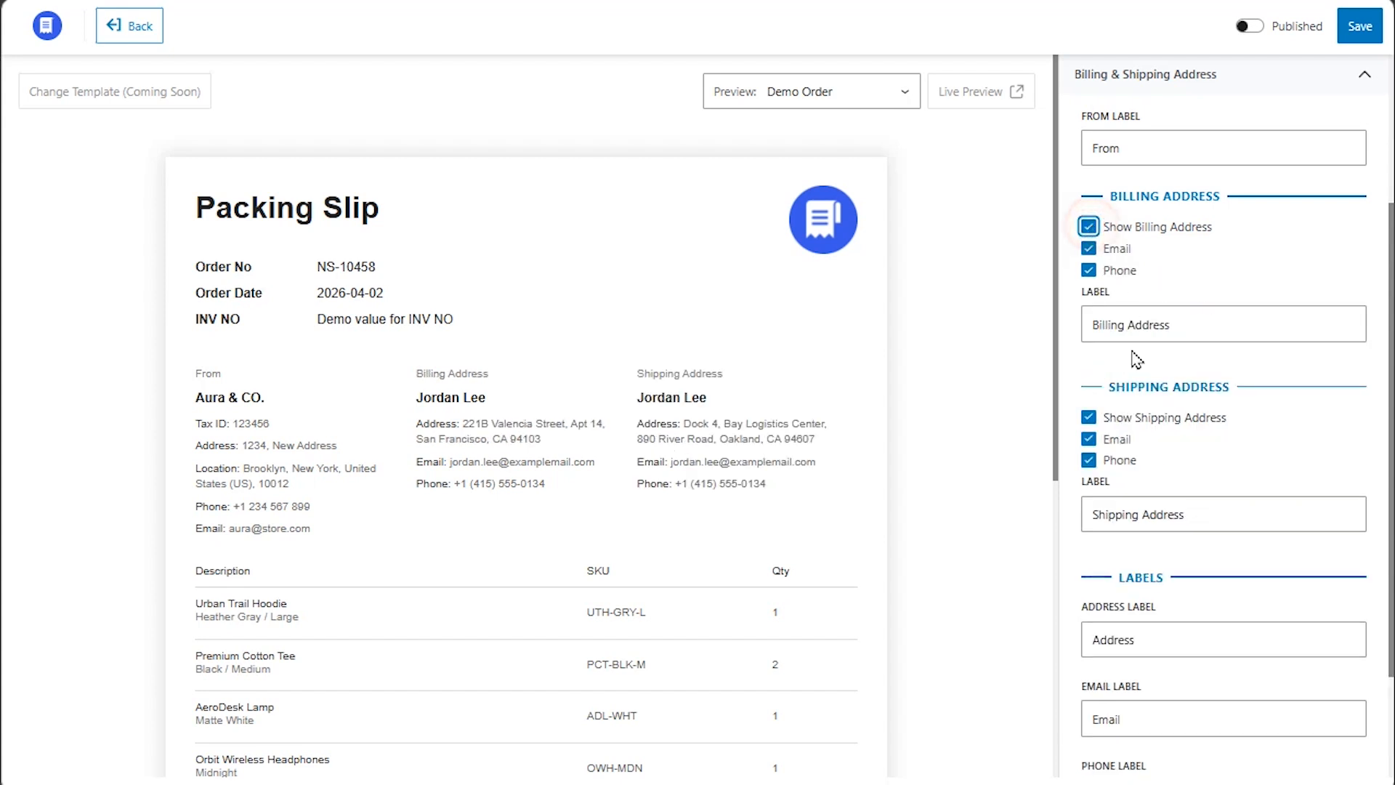
click(1089, 418)
click(1089, 418)
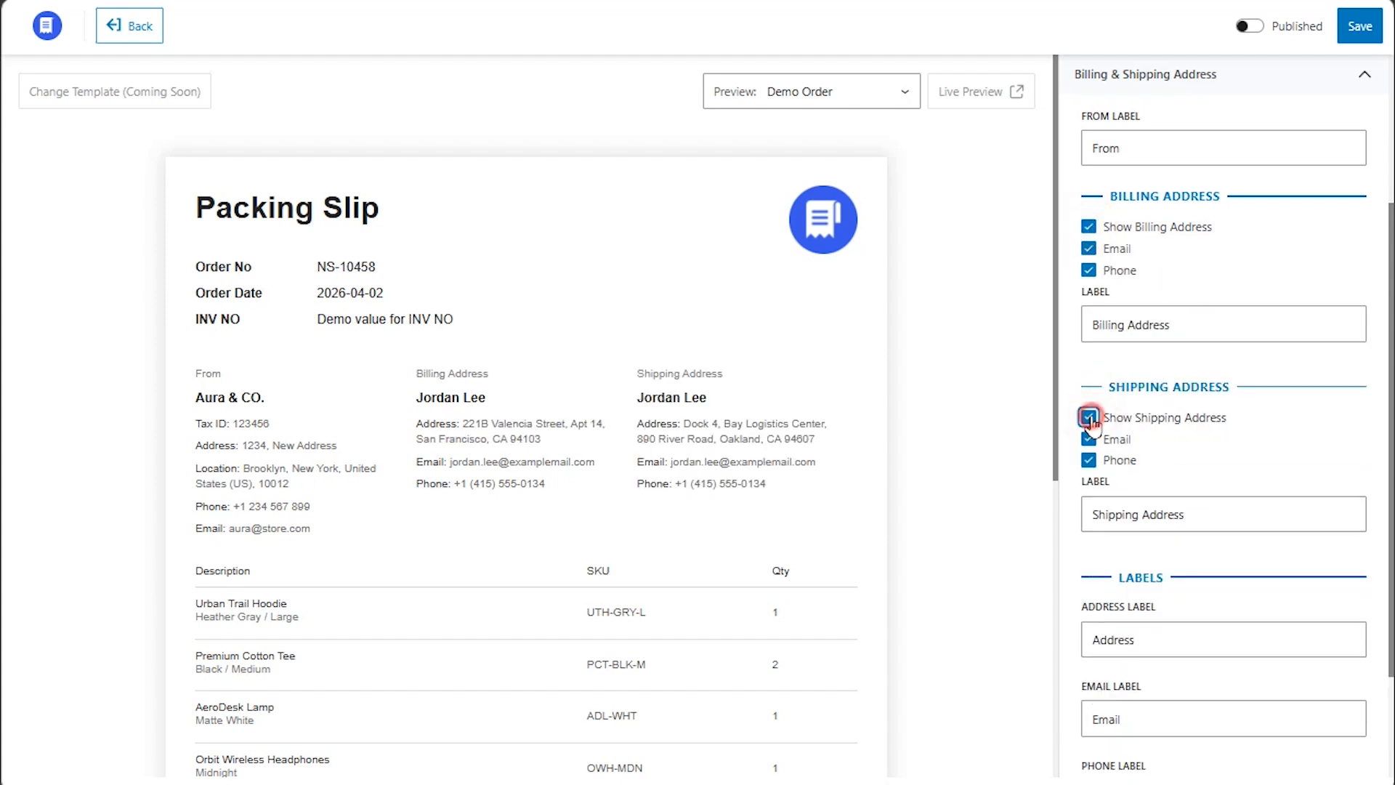
Bring up the Product Table settings by selecting the product table in the slip preview.
scroll(1217, 441, down, 1)
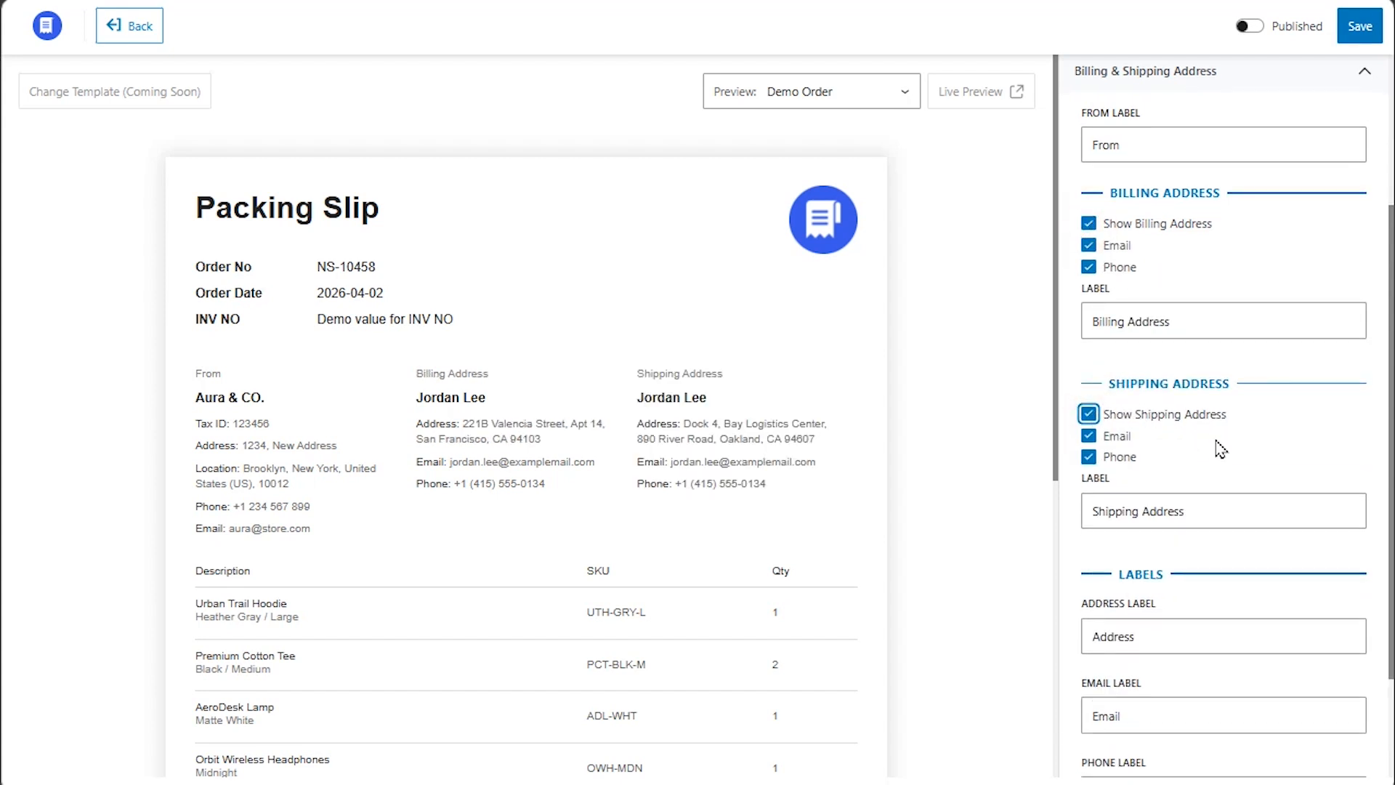
scroll(1221, 447, down, 2)
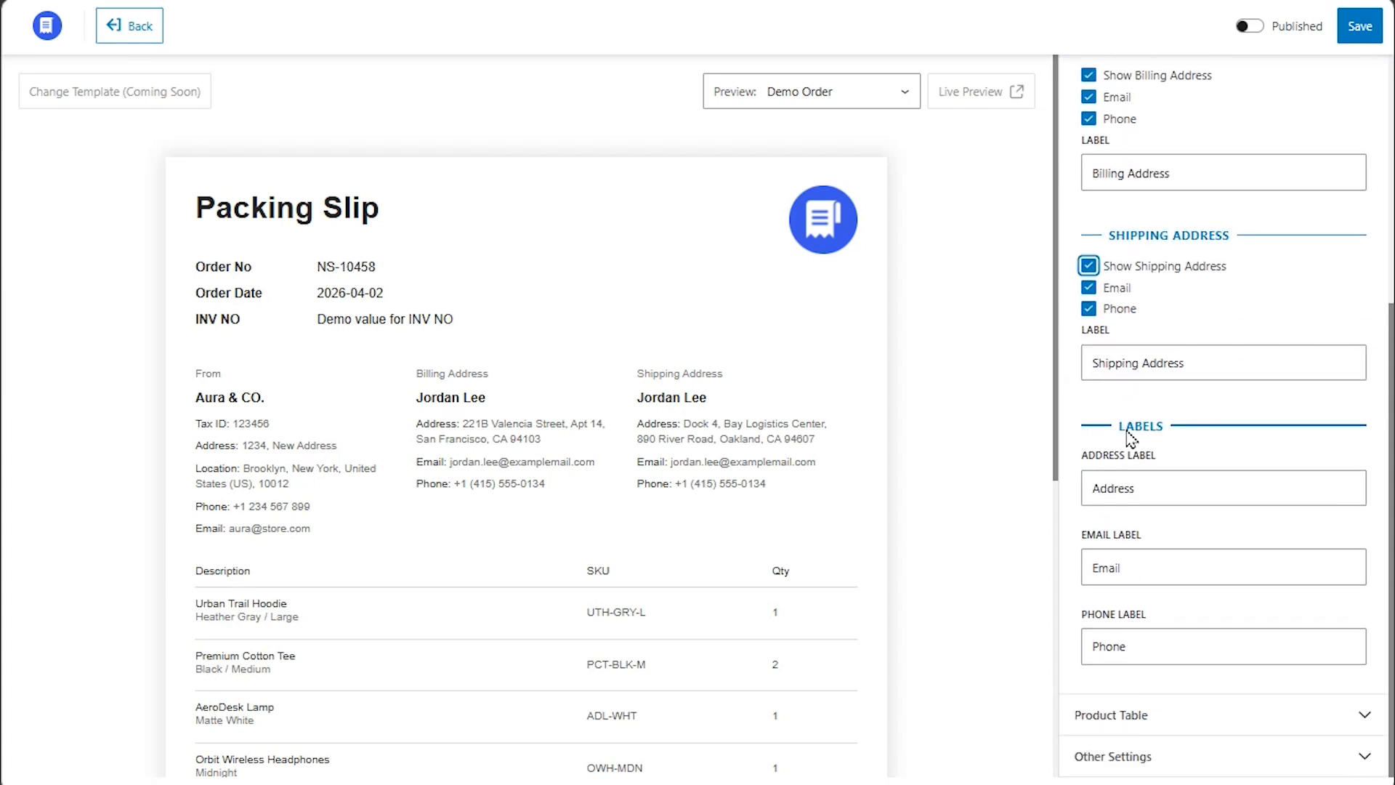
click(1208, 689)
scroll(965, 508, down, 3)
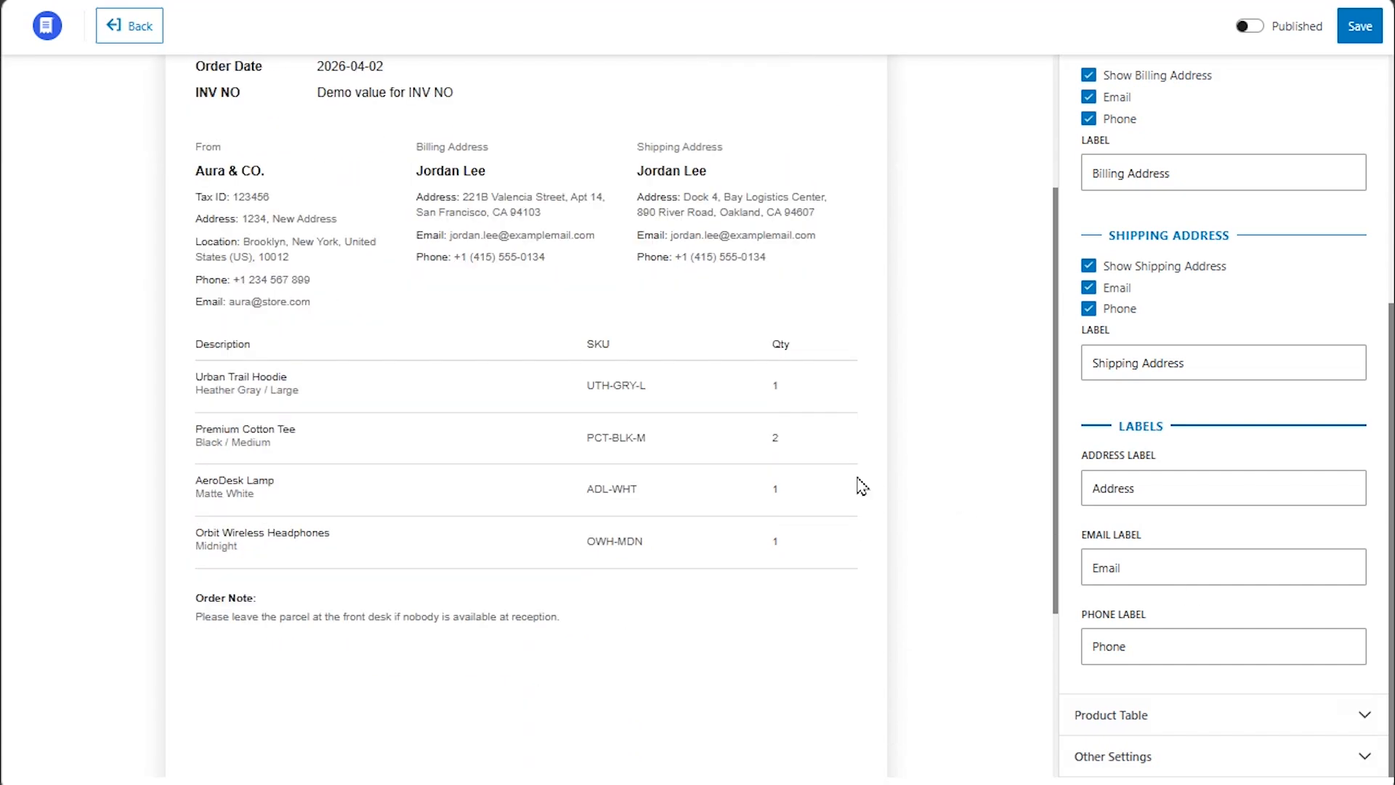
click(549, 454)
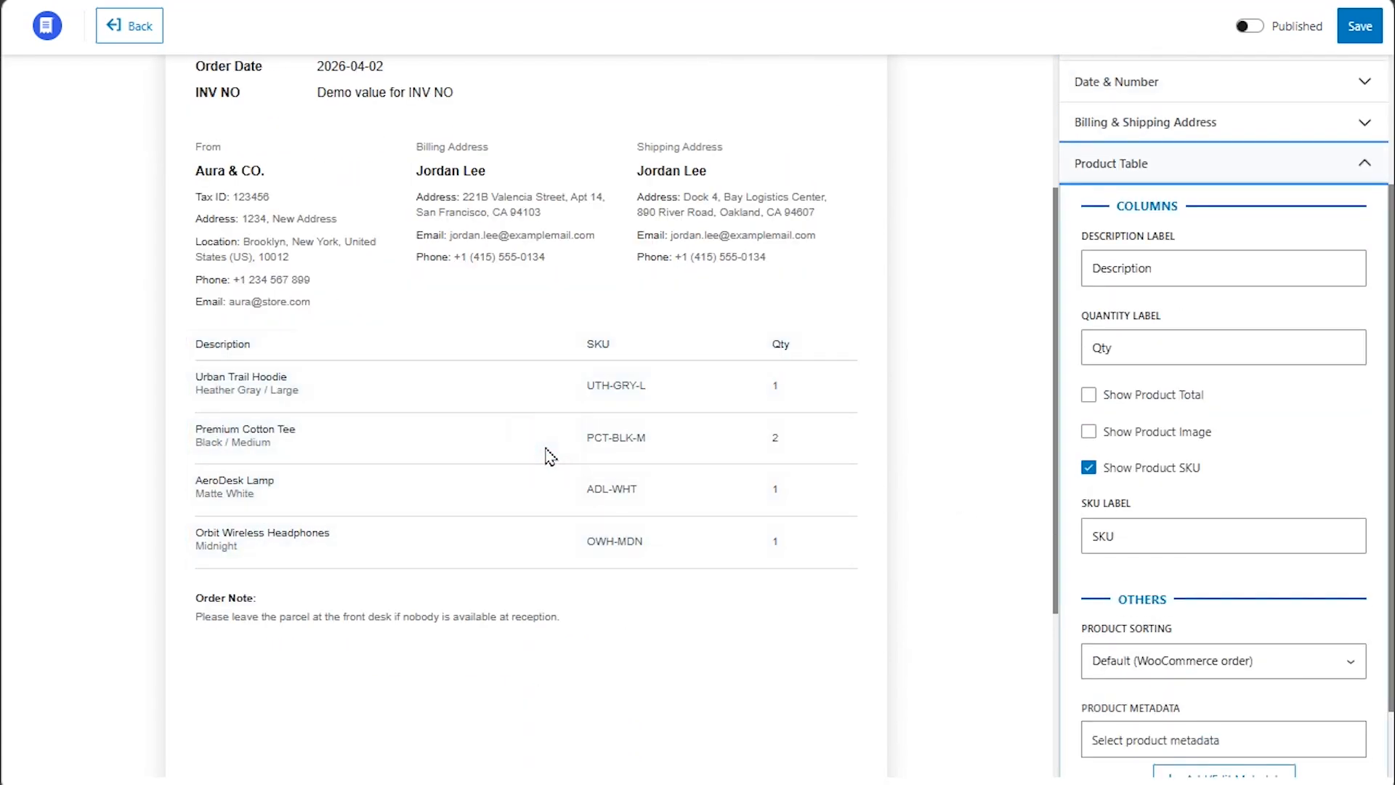
Enable Show Product Total and Show Product Image, keeping the default WooCommerce product order.
click(1152, 401)
click(1149, 516)
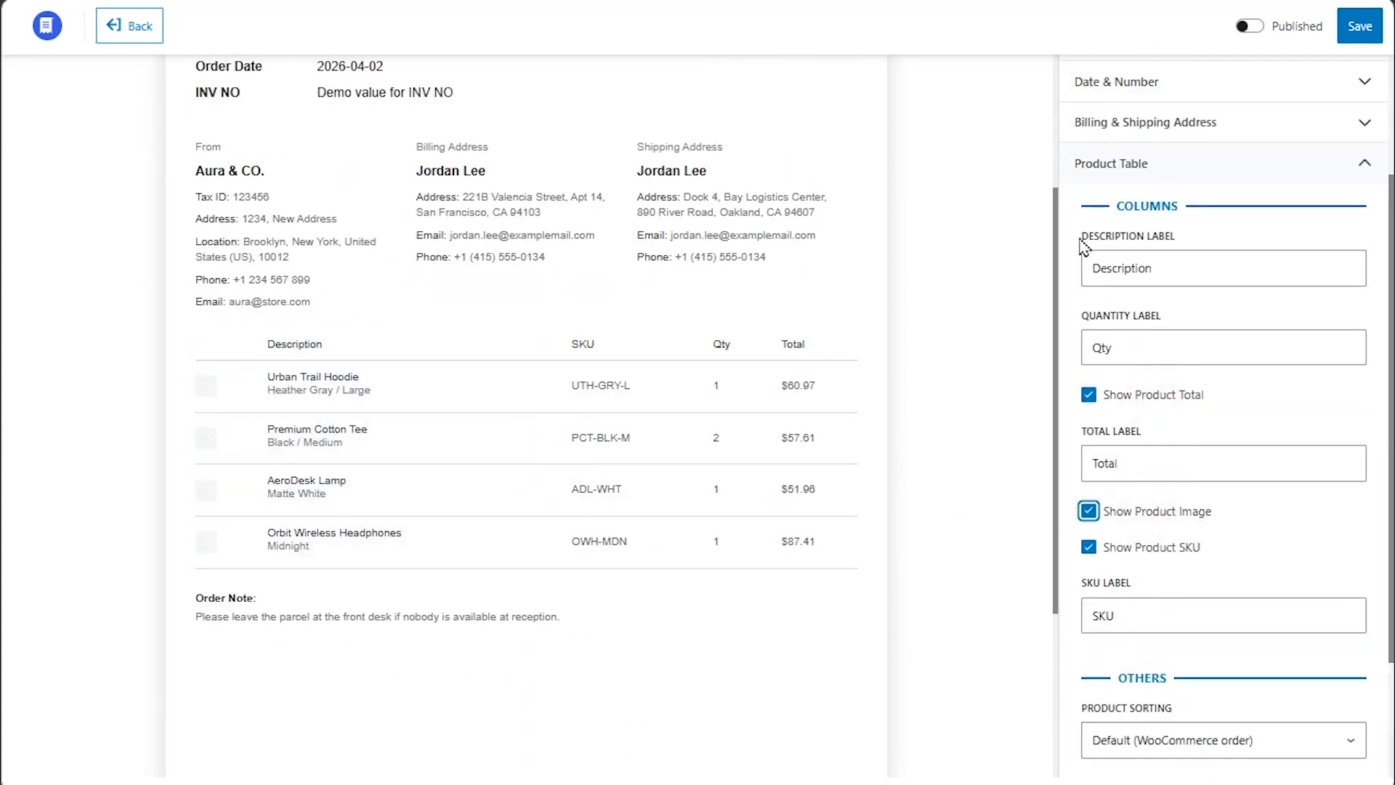
scroll(1265, 327, down, 2)
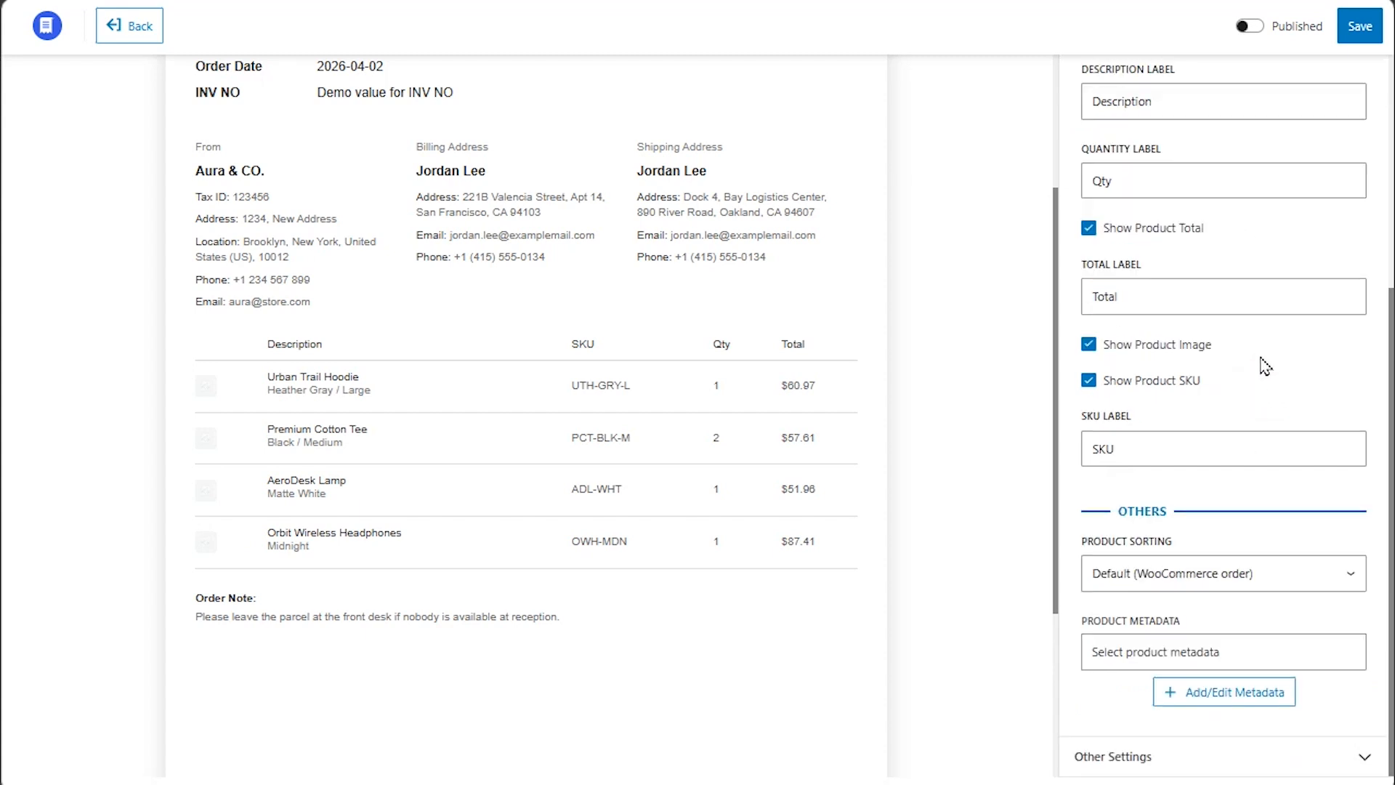
click(1221, 573)
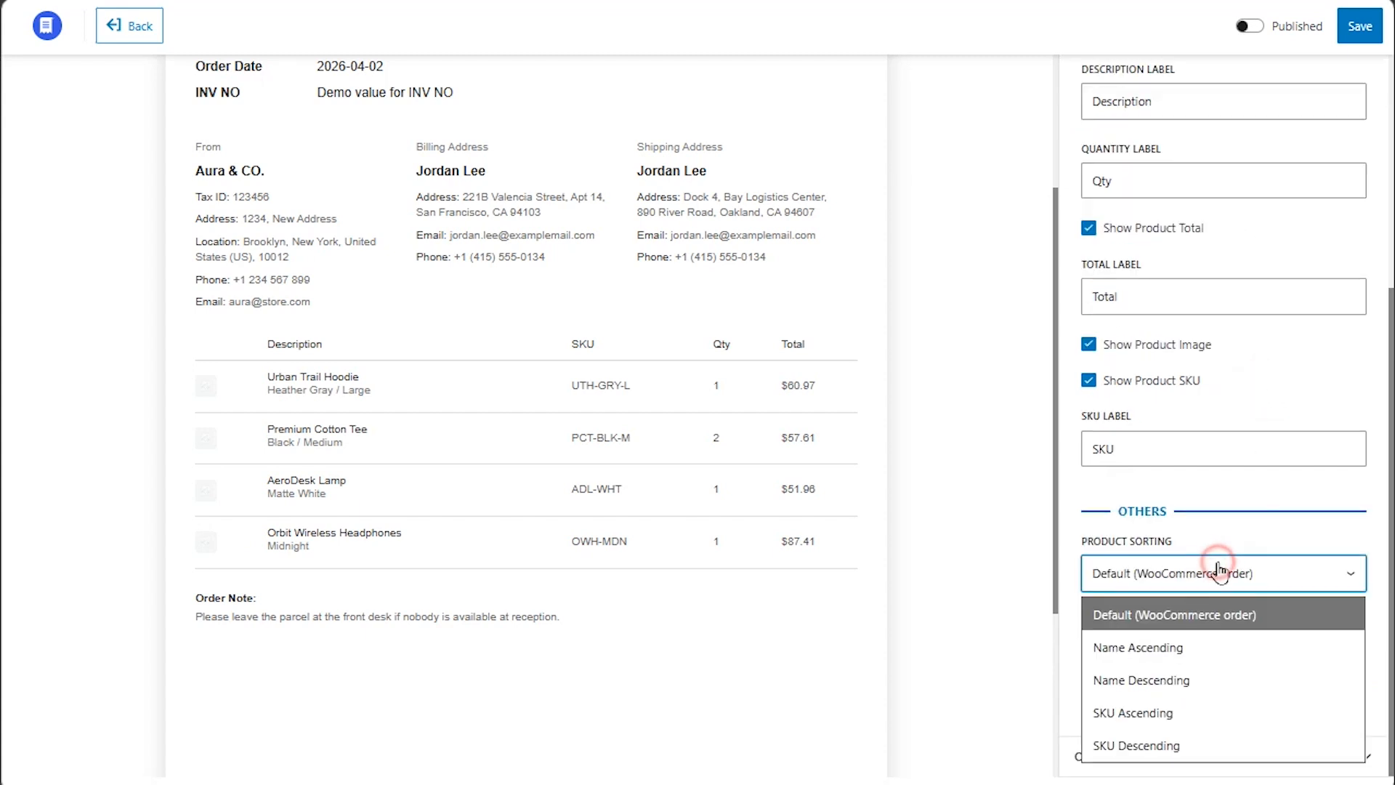
click(1215, 623)
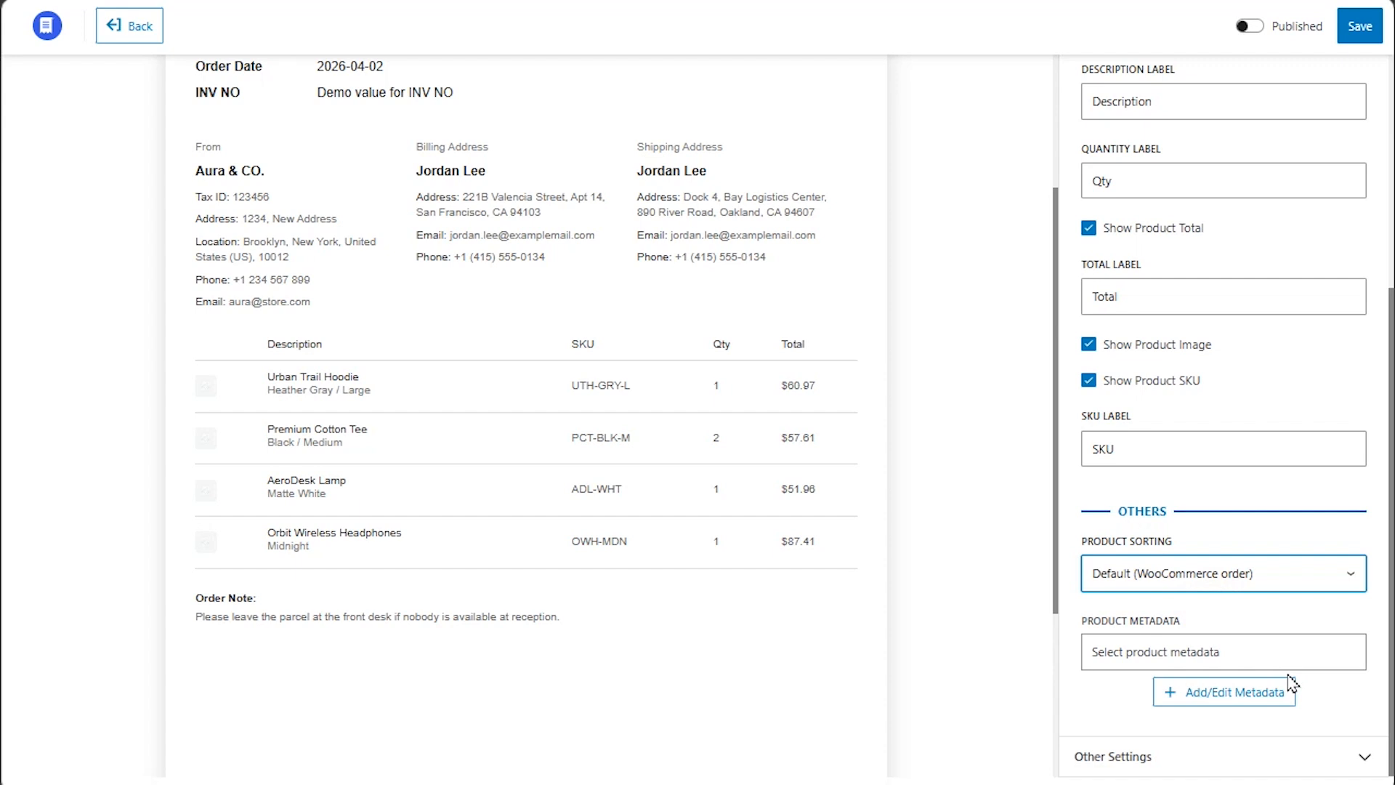
Add a 'Price' product metadata field mapped to _regular_price and save it.
click(1230, 692)
scroll(1228, 691, down, 3)
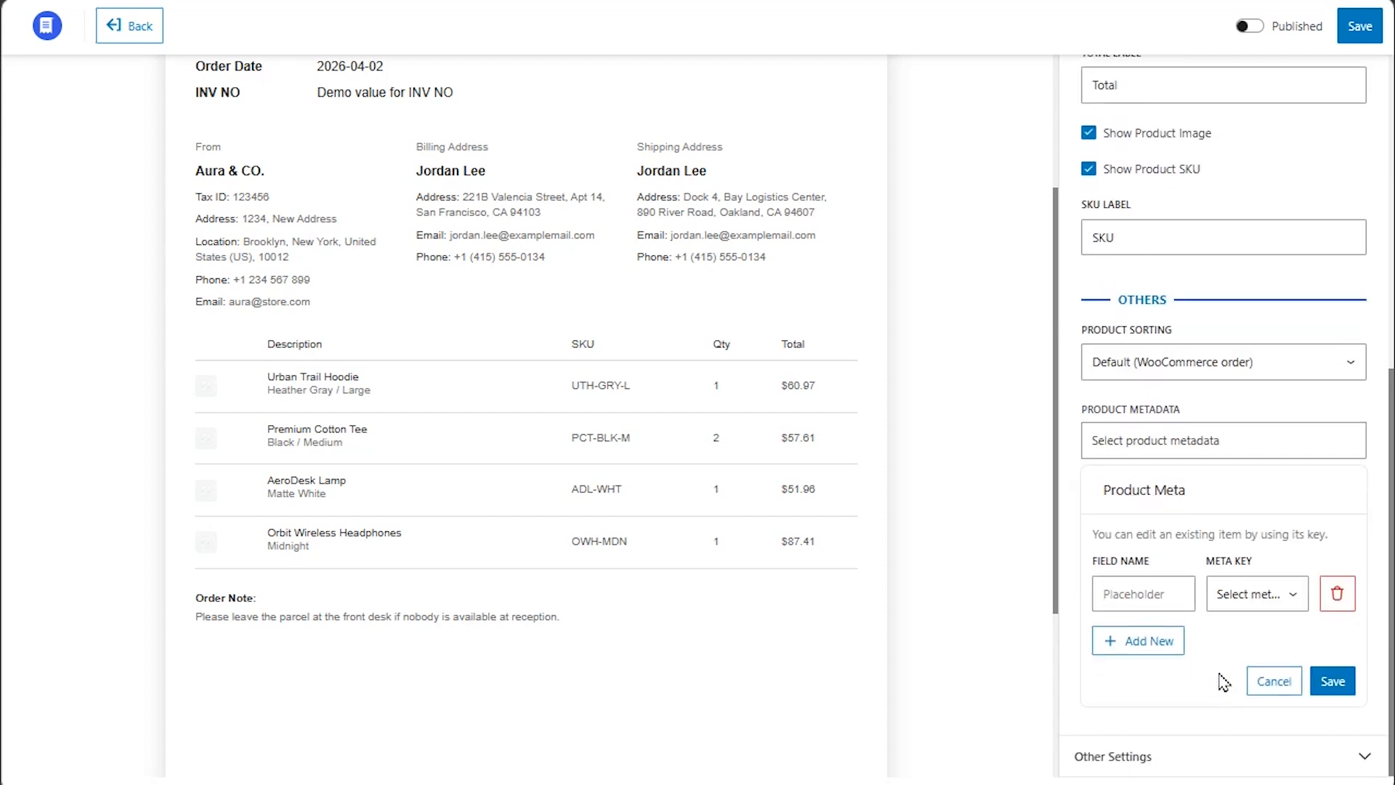
click(1148, 594)
text(Price)
click(1258, 594)
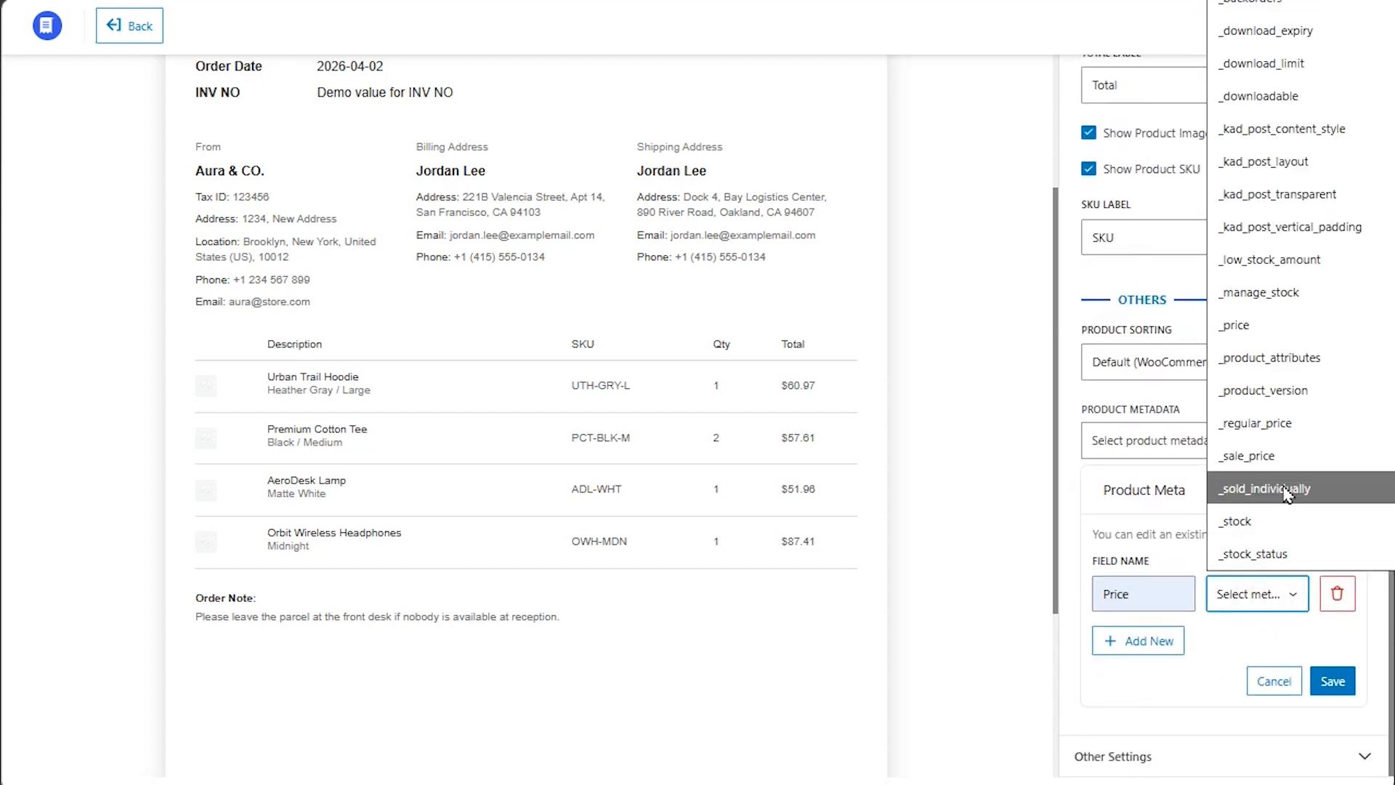
click(1261, 424)
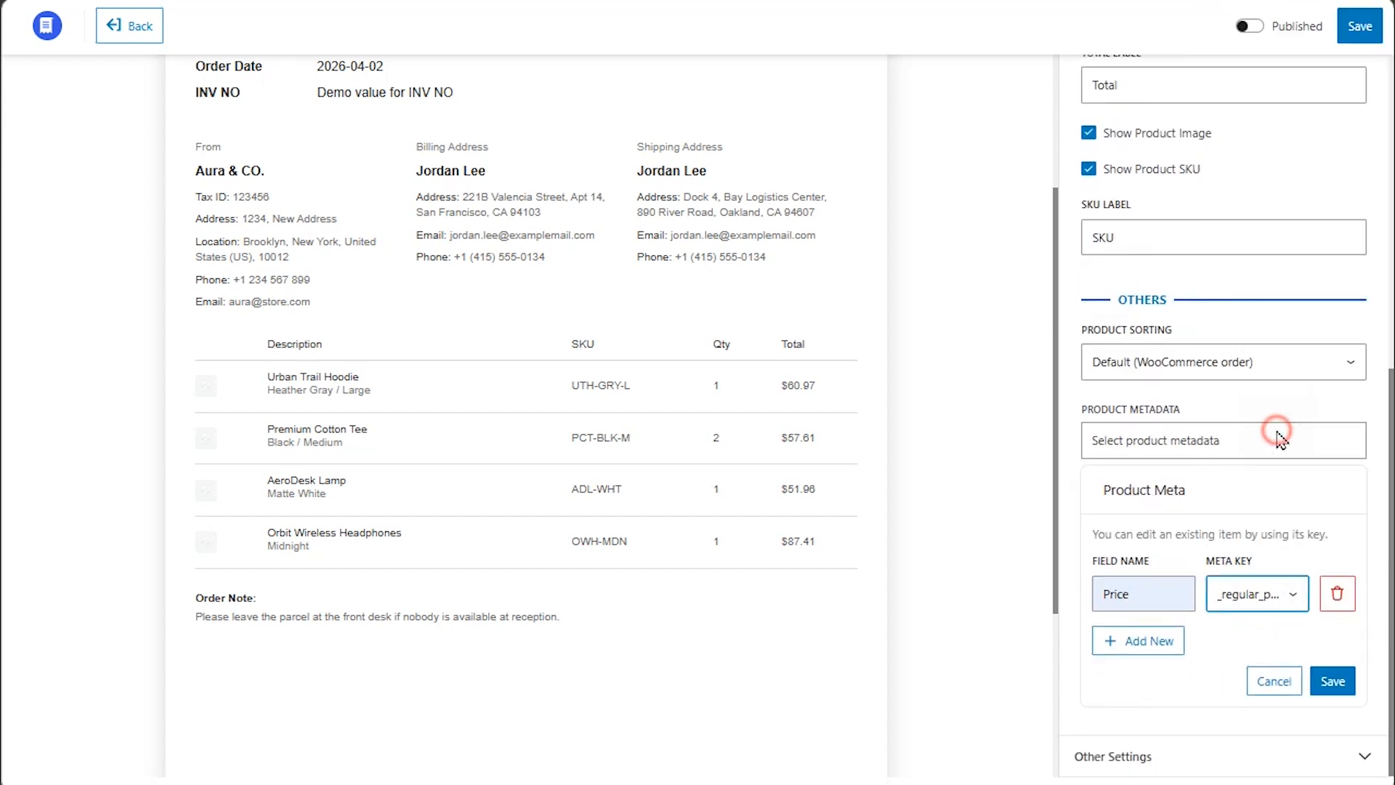
click(1333, 681)
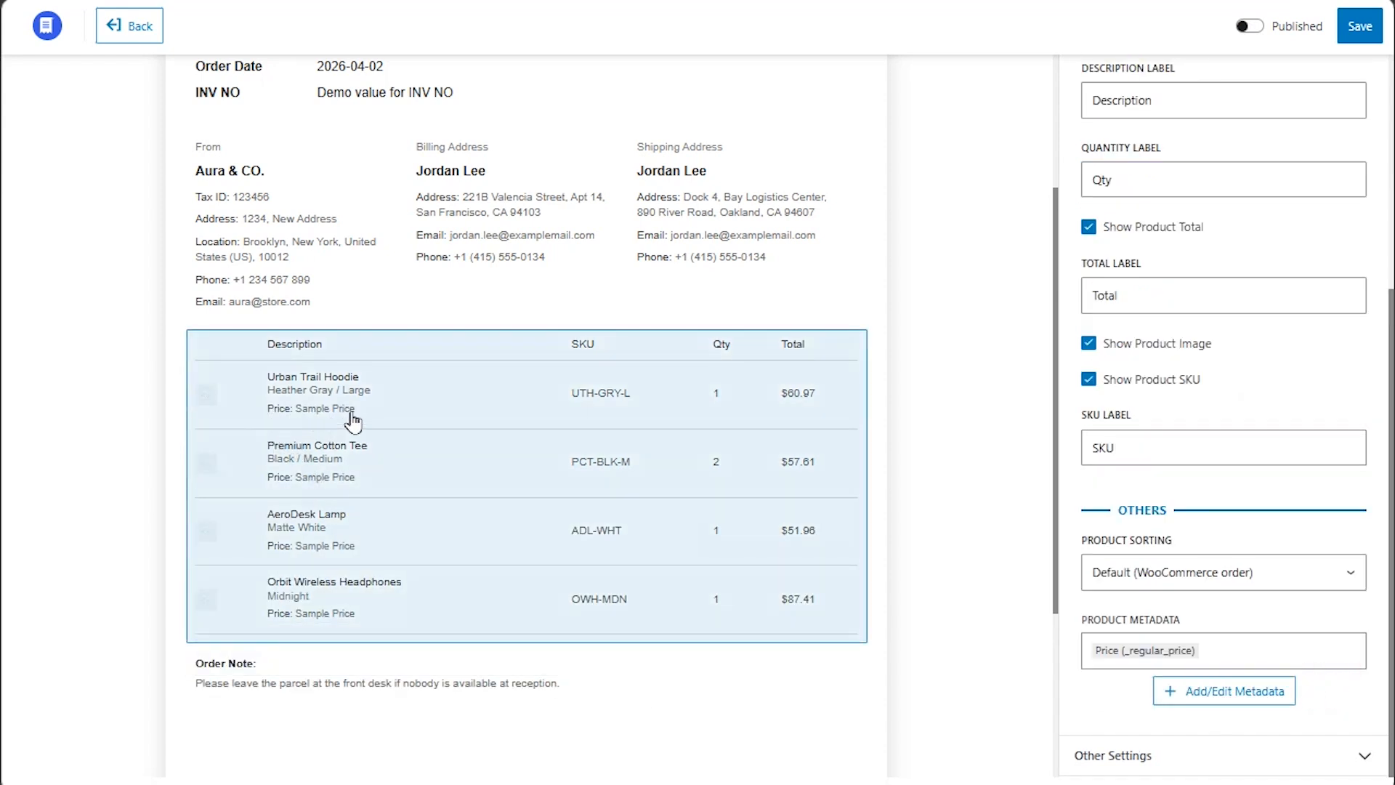
click(1124, 756)
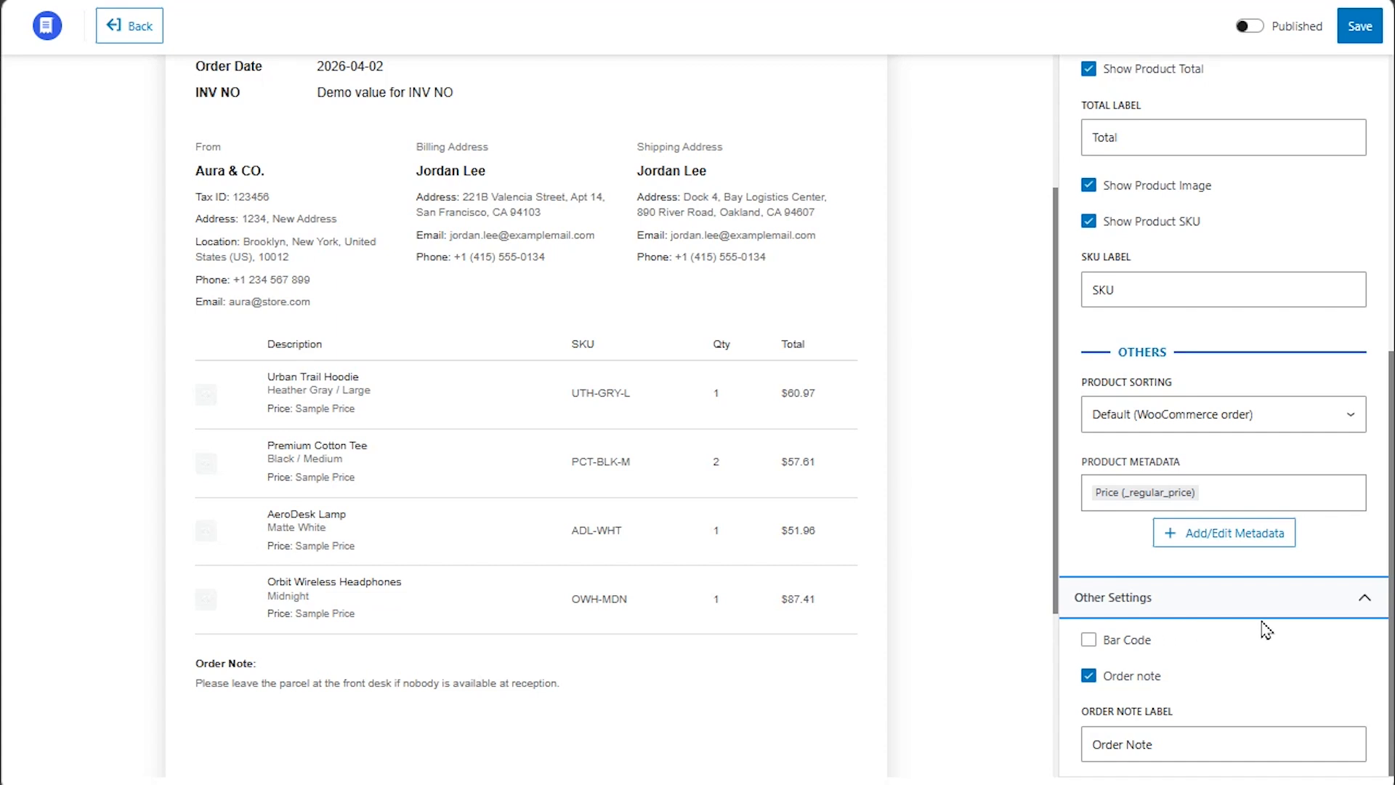
Enable Bar Code in Other Settings so a barcode appears under INV NO, then return to Configure.
click(1089, 640)
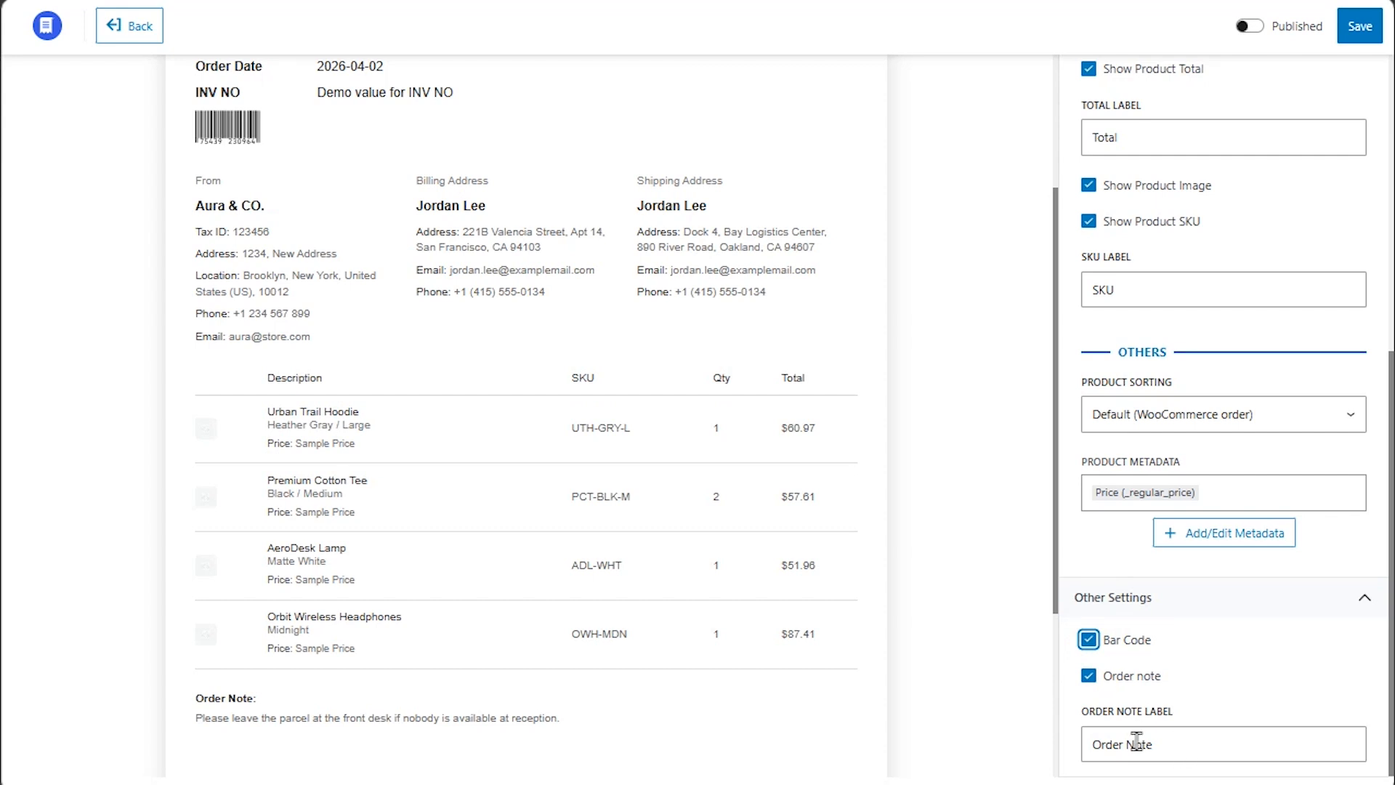
click(1242, 723)
scroll(970, 457, up, 3)
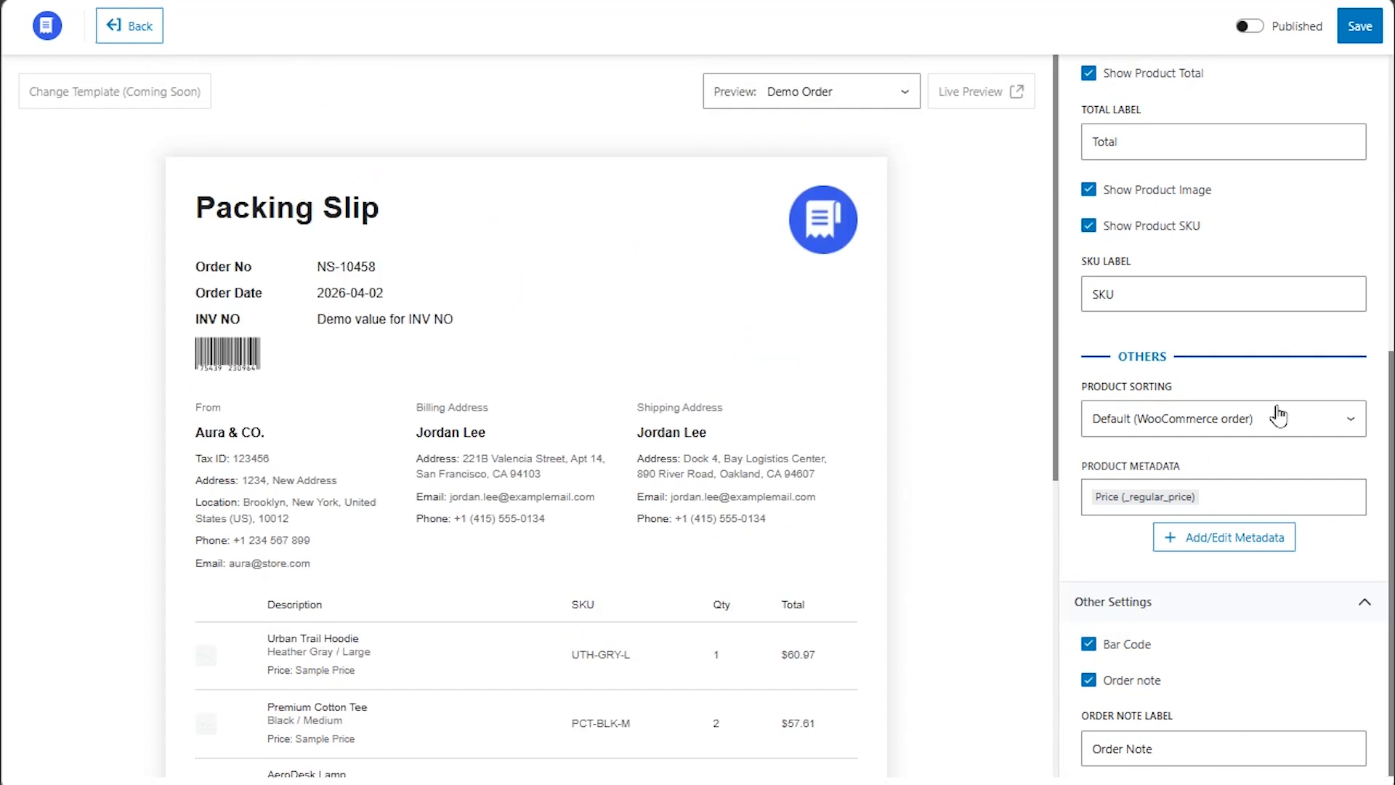
scroll(1268, 436, up, 7)
click(1155, 191)
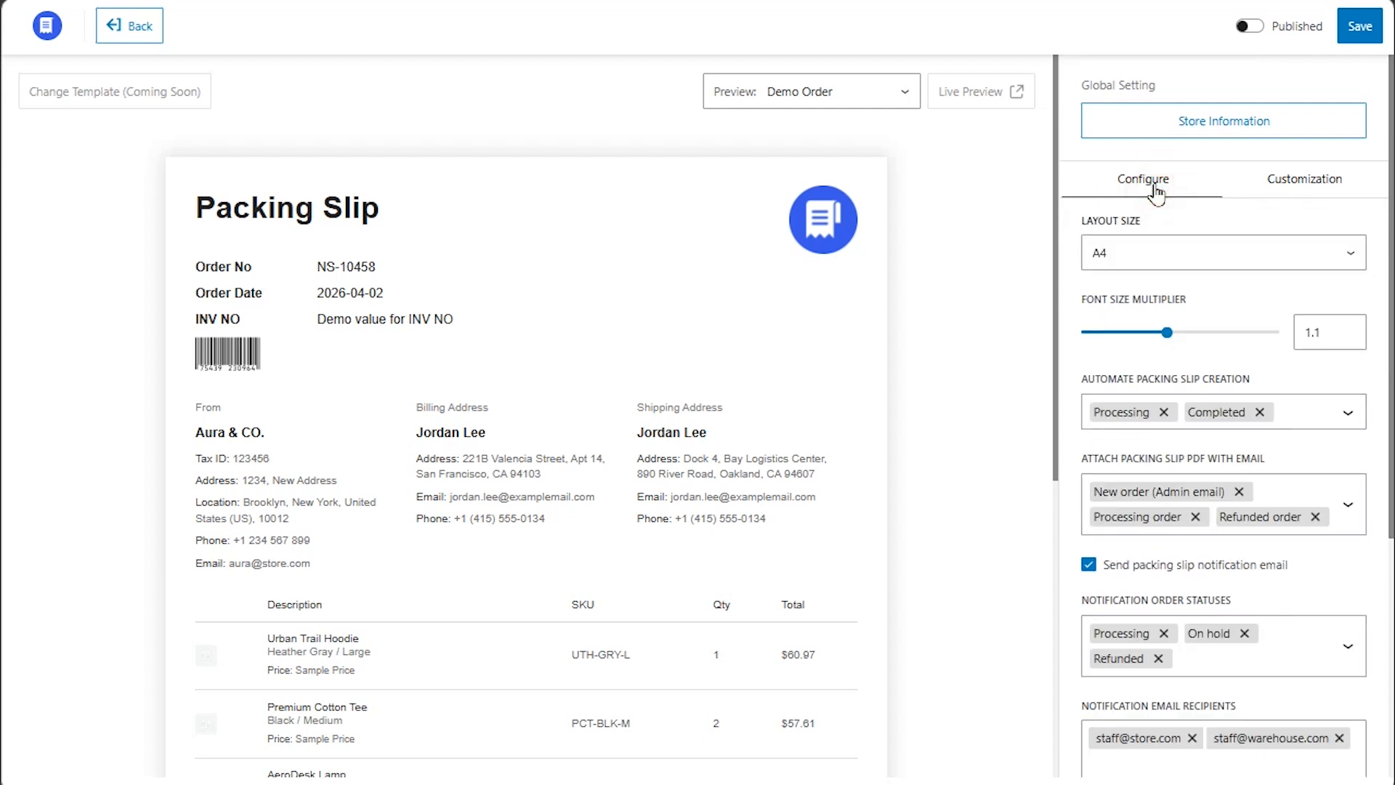
Switch the packing slip template to Published, save it, and go back to the WordPress admin.
click(1247, 26)
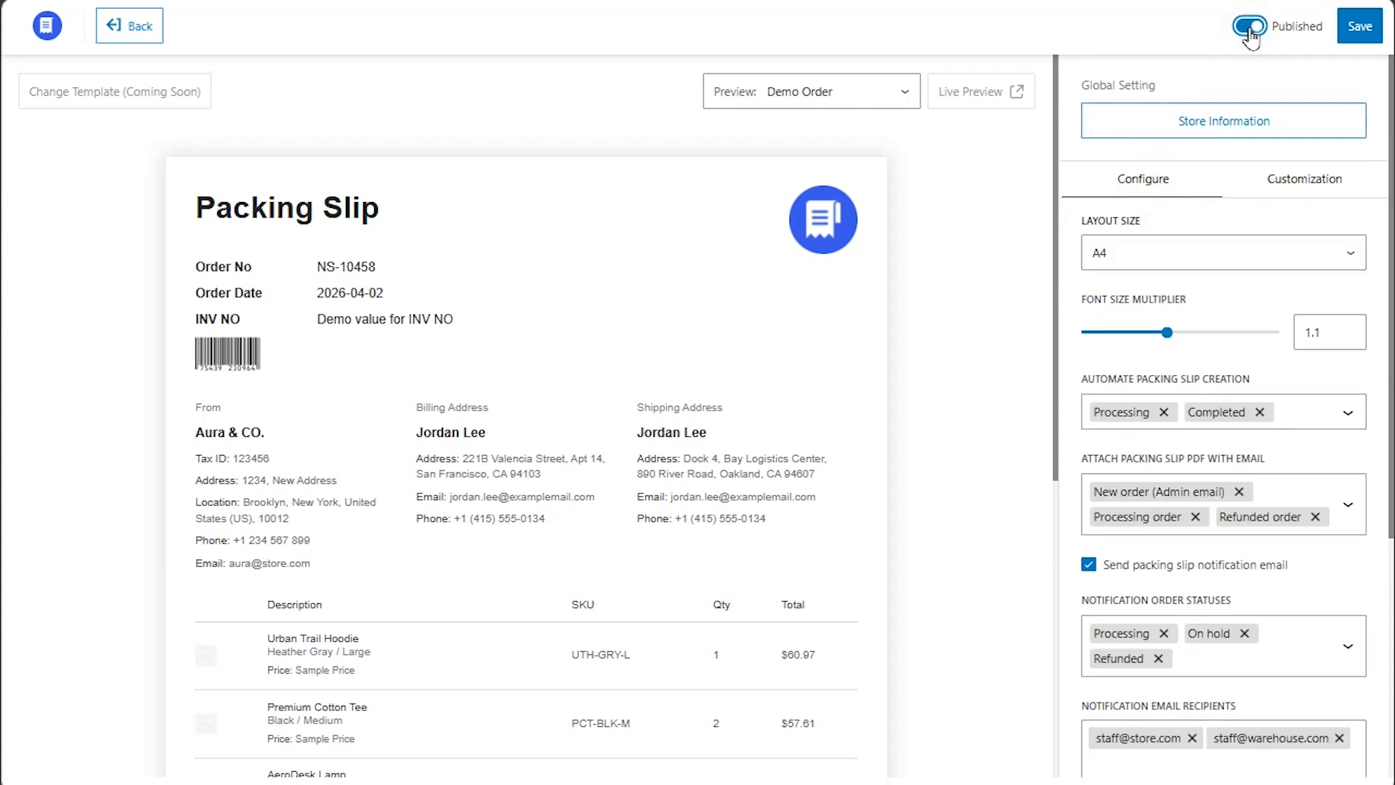
click(1356, 27)
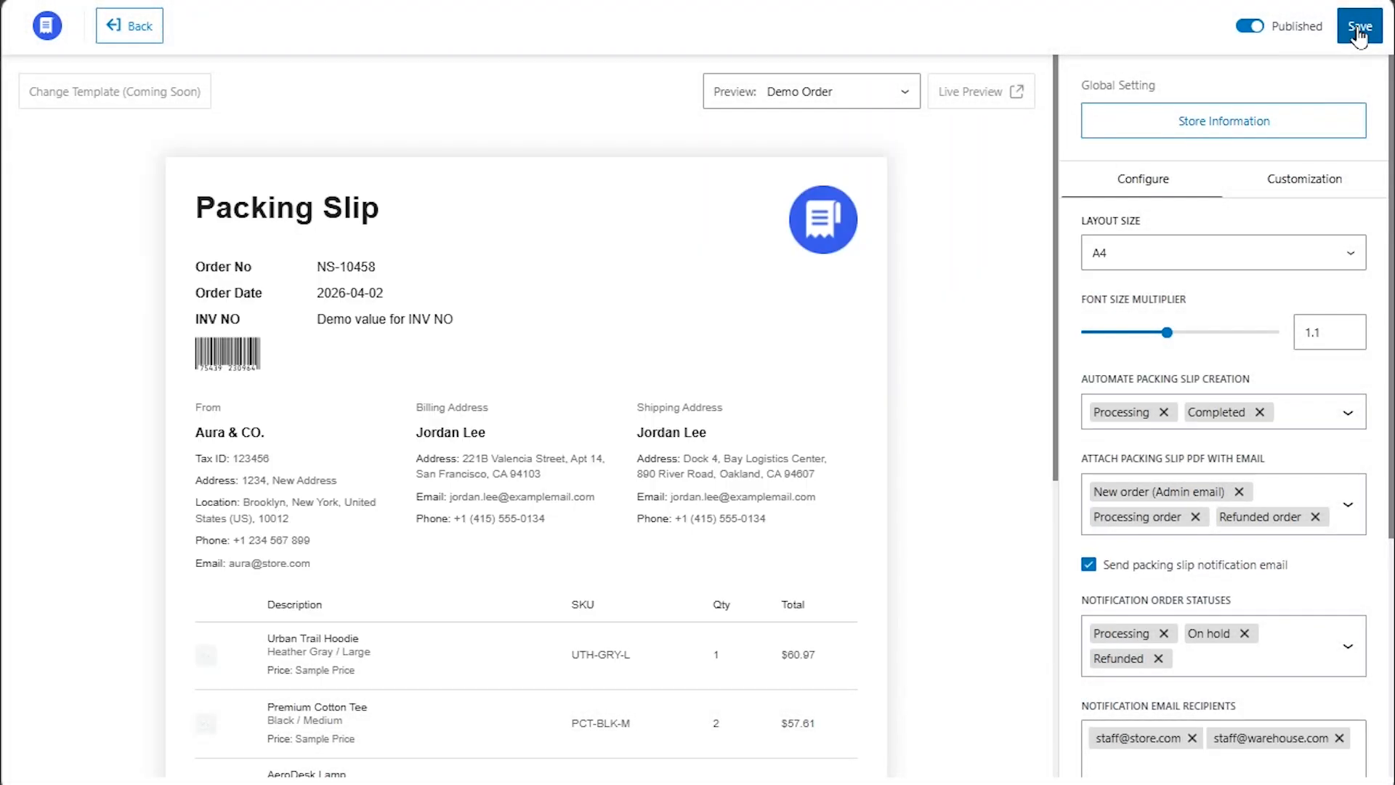
click(114, 43)
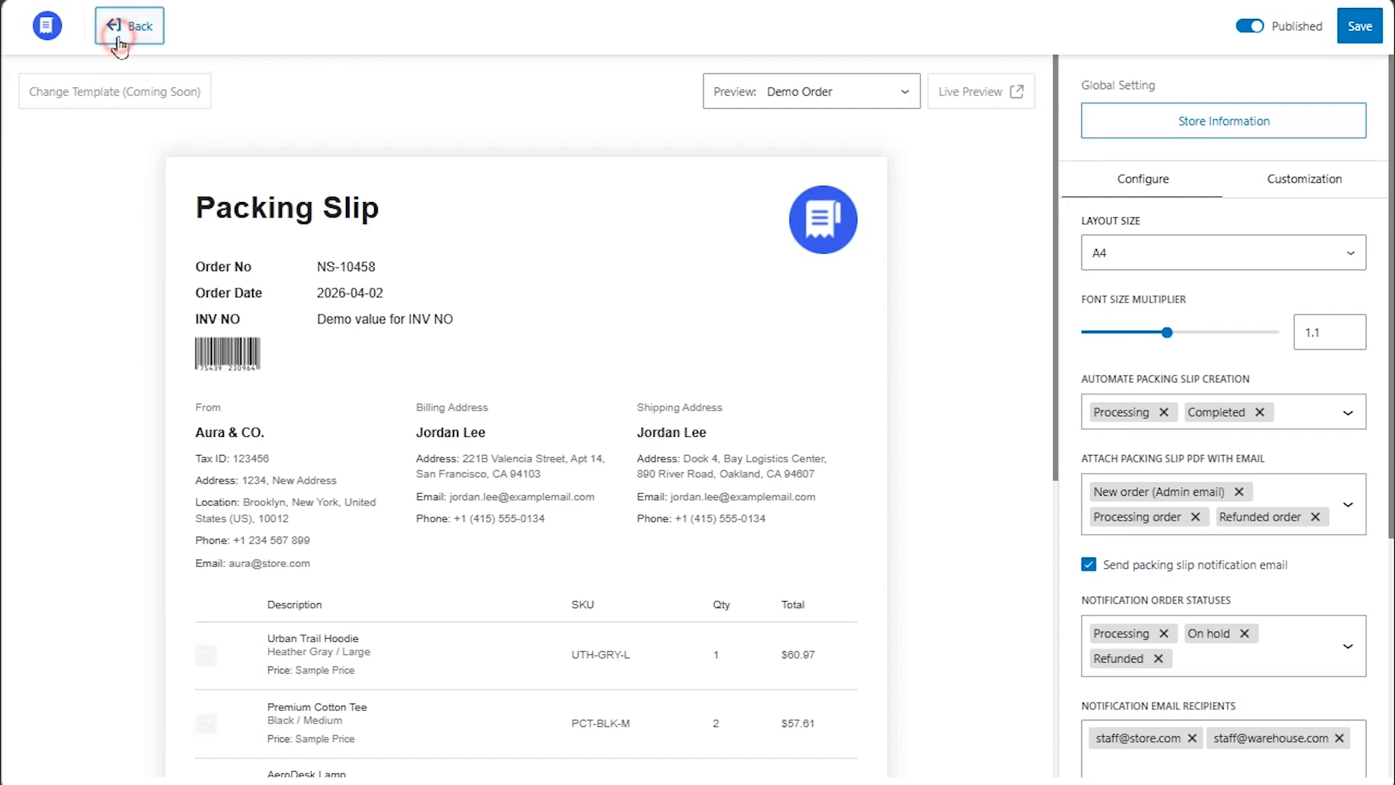